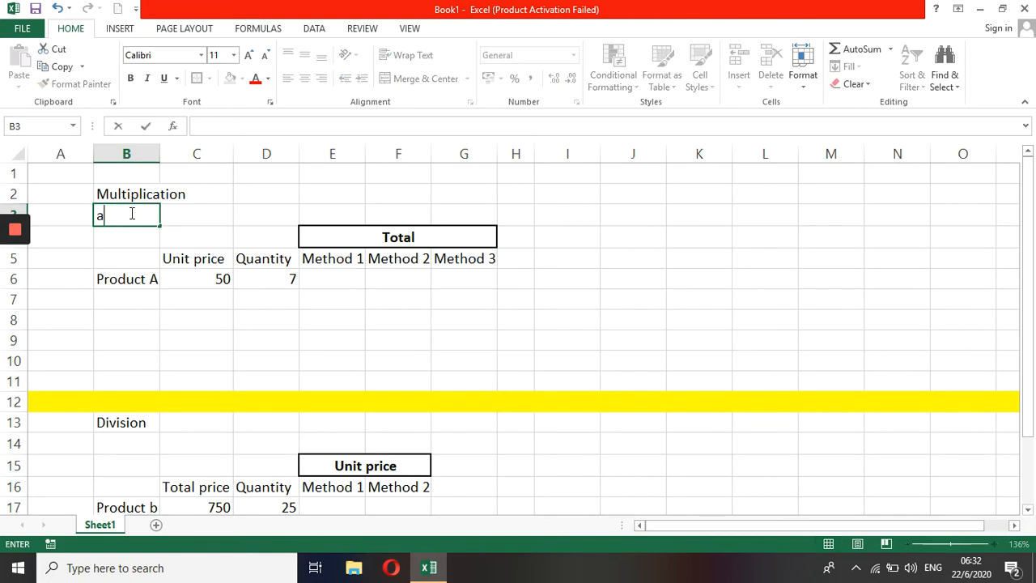
Step: Complete the label under Multiplication so it reads asterisk (*)
type("sk (*)")
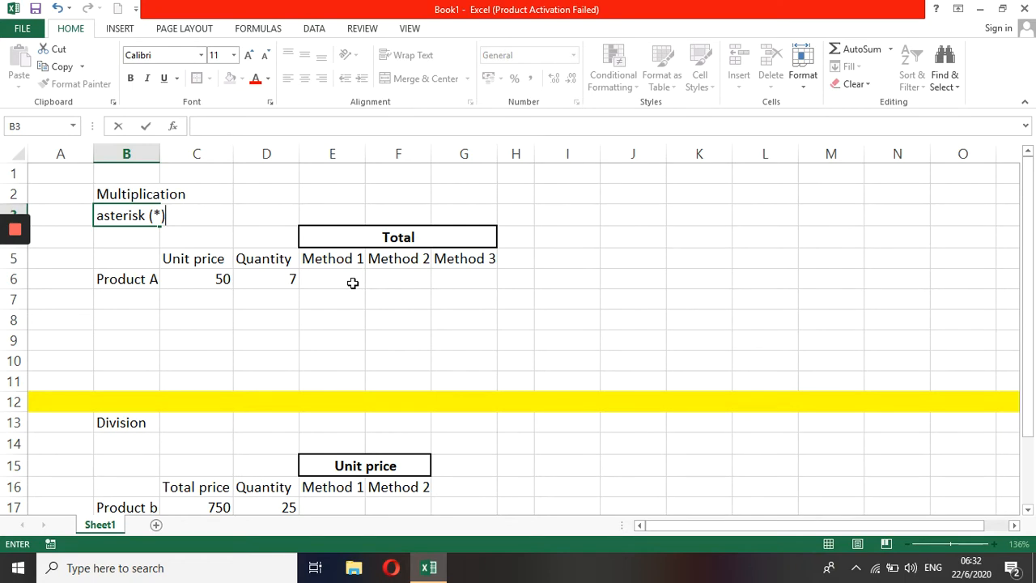
left_click(353, 282)
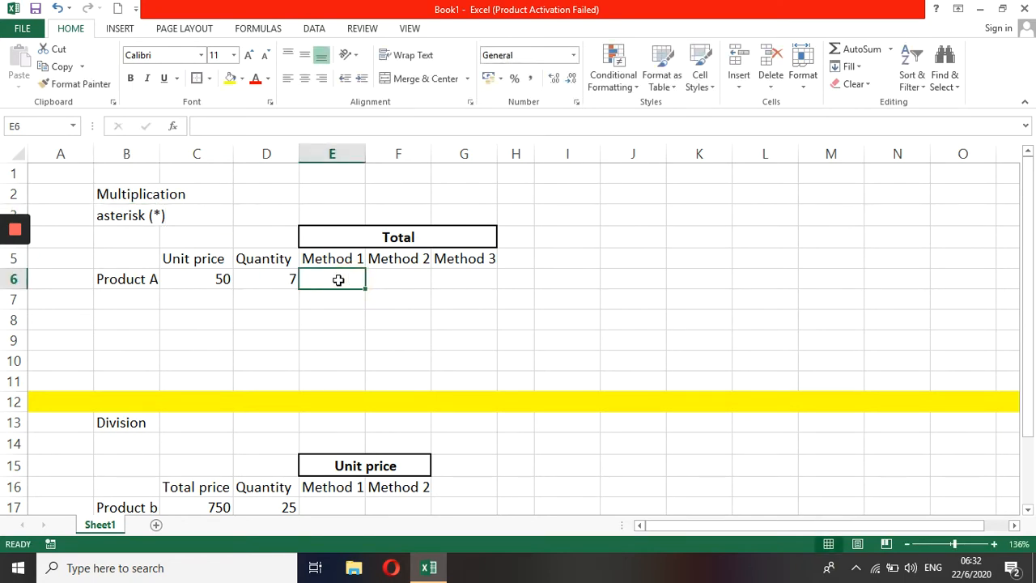
Step: Enter the formula =50*7 in the Method 1 cell for Product A
left_click(225, 278)
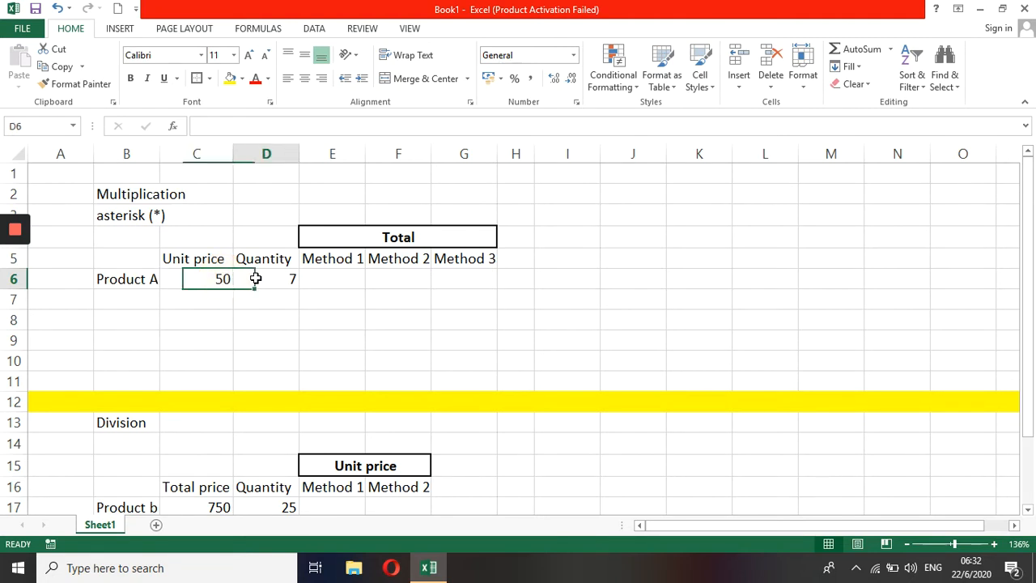
left_click(256, 278)
left_click(336, 283)
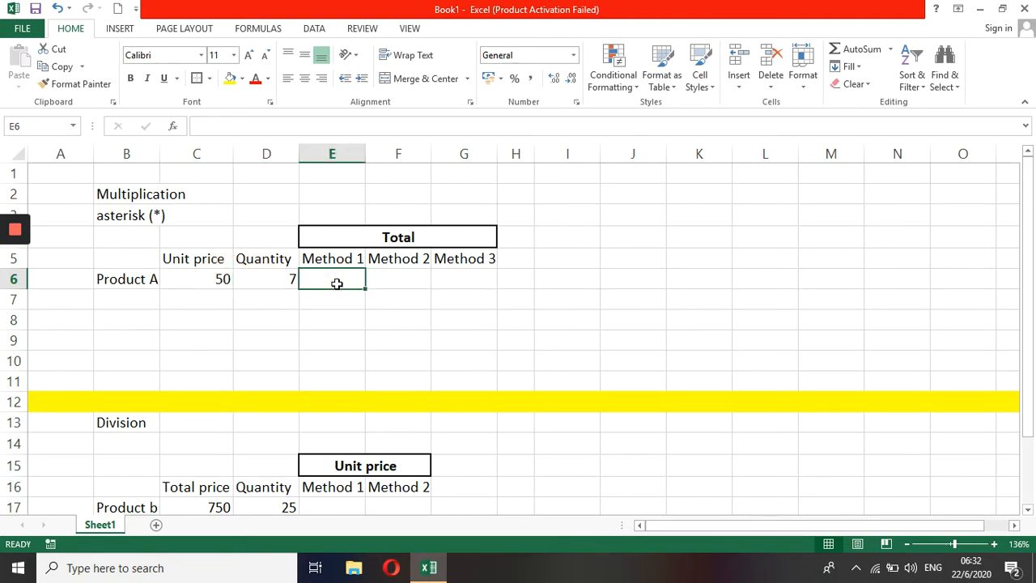
type("=5")
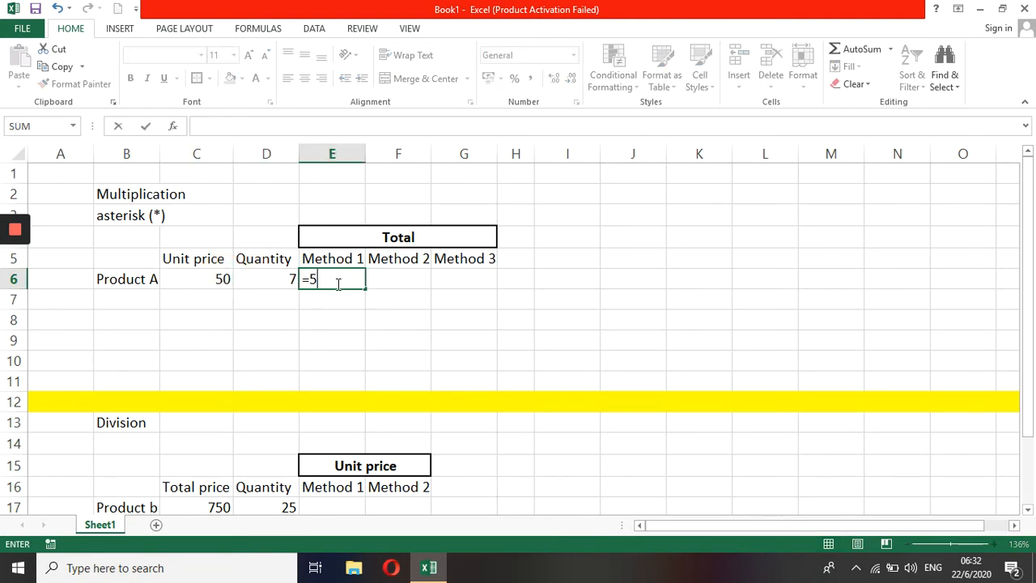
type("0*7")
key("Return")
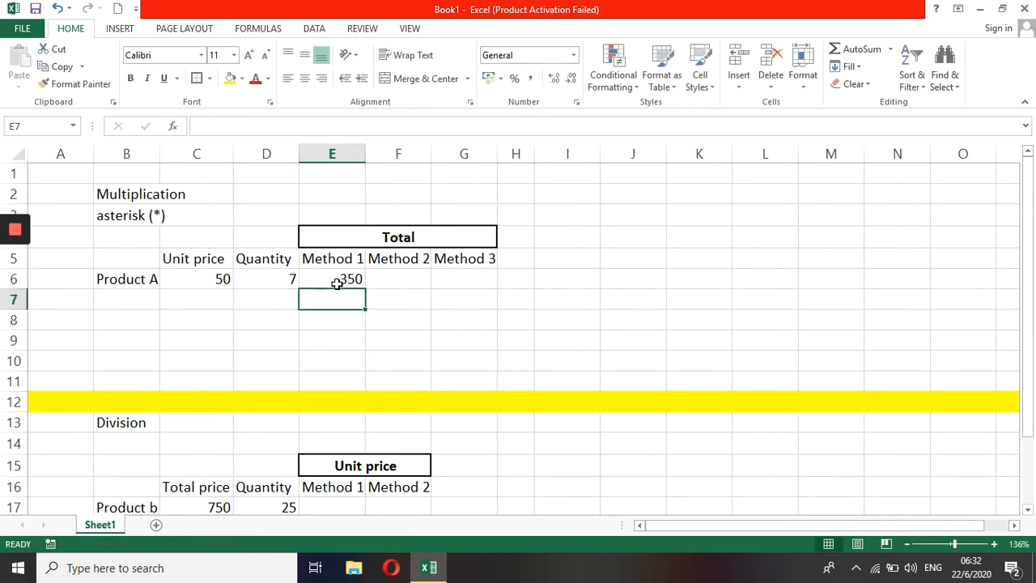
Step: Enter a formula multiplying Product A's unit price cell by its quantity cell (=C6*D6) under Method 2
left_click(337, 283)
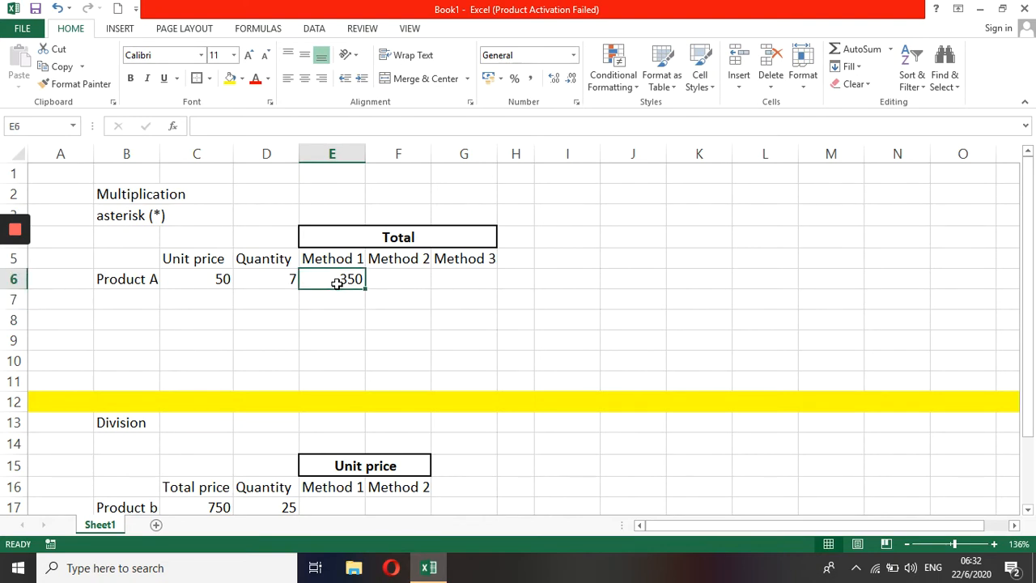
key("Right")
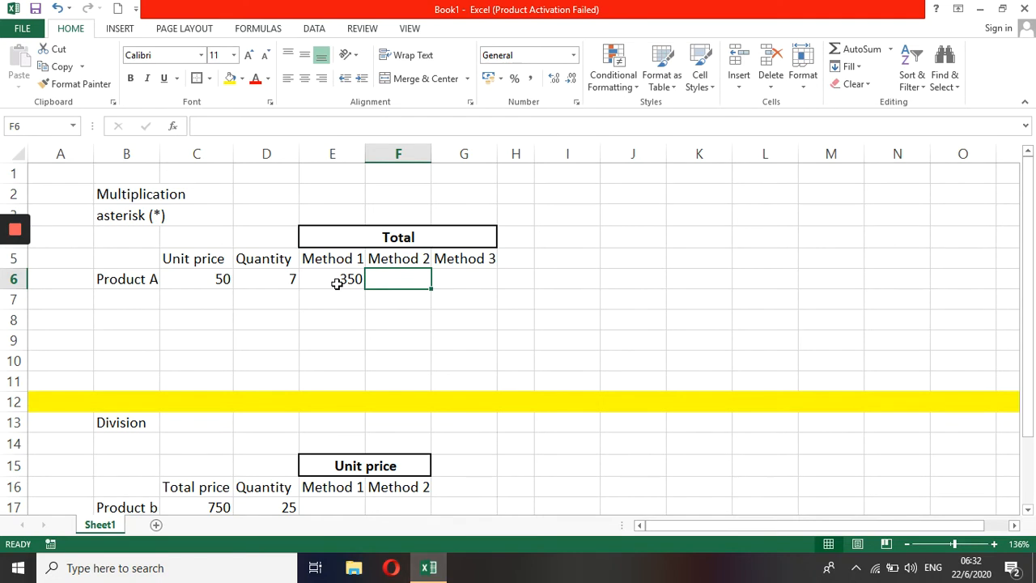
type("=")
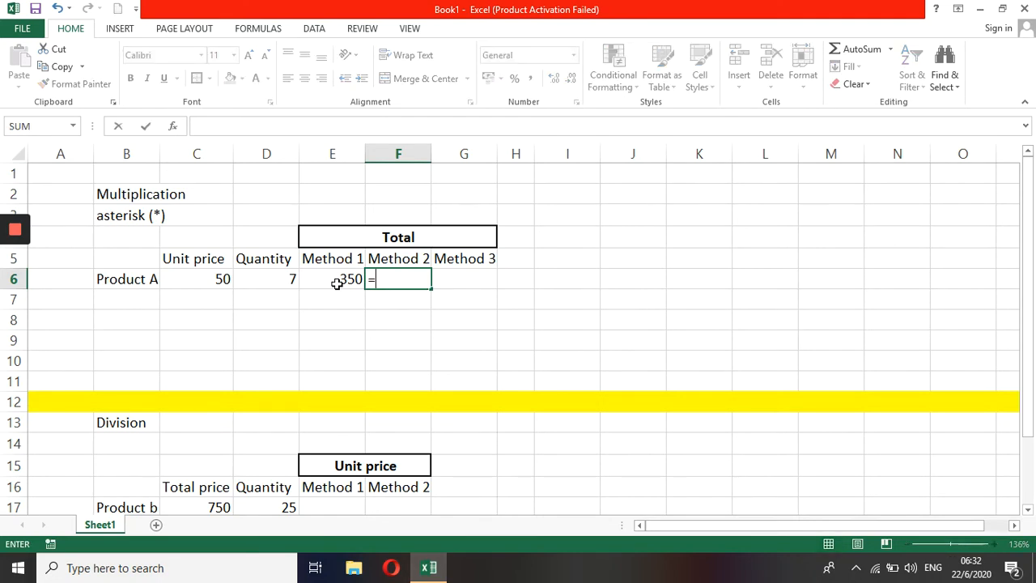
left_click(216, 278)
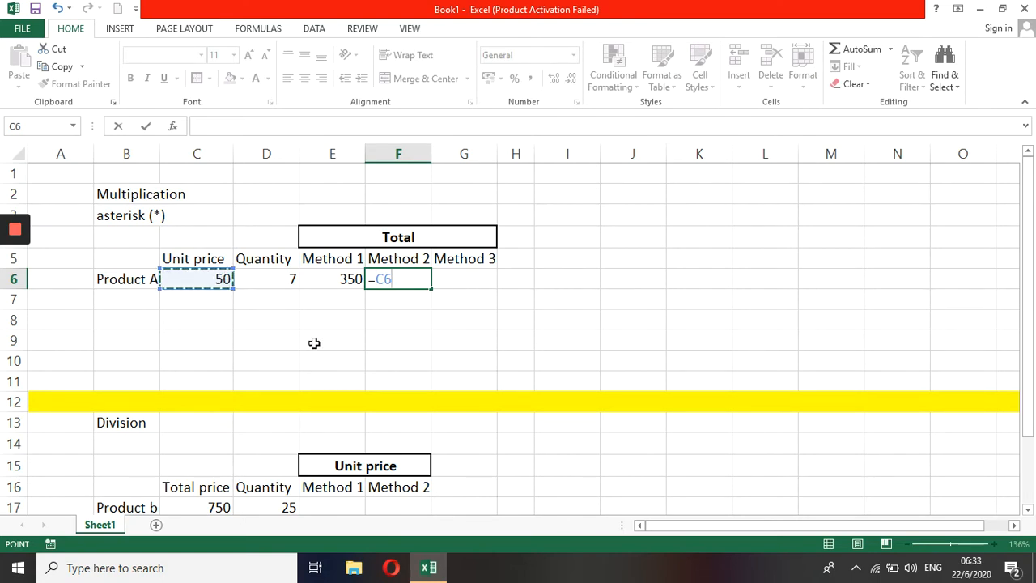
type("*")
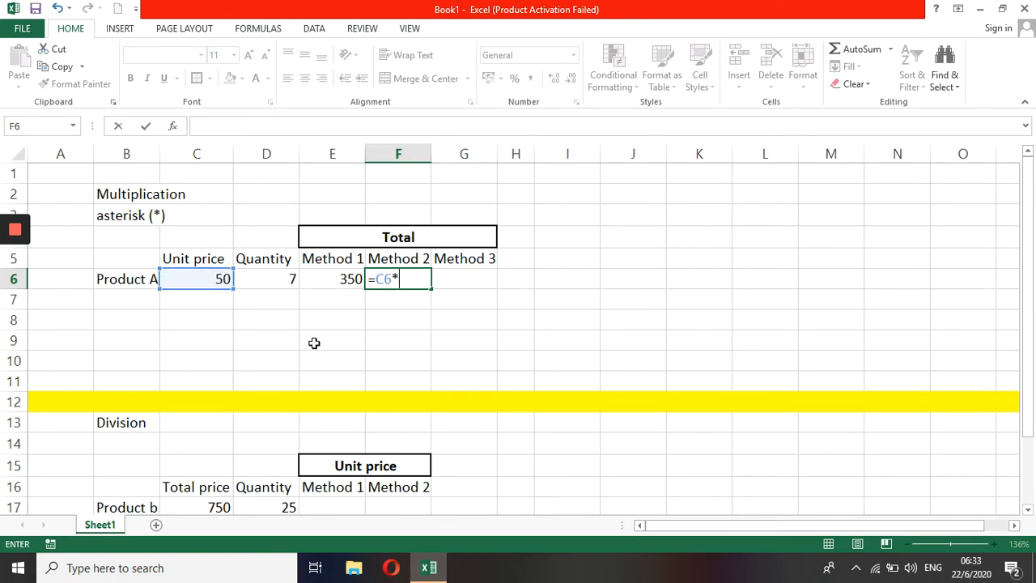
left_click(289, 279)
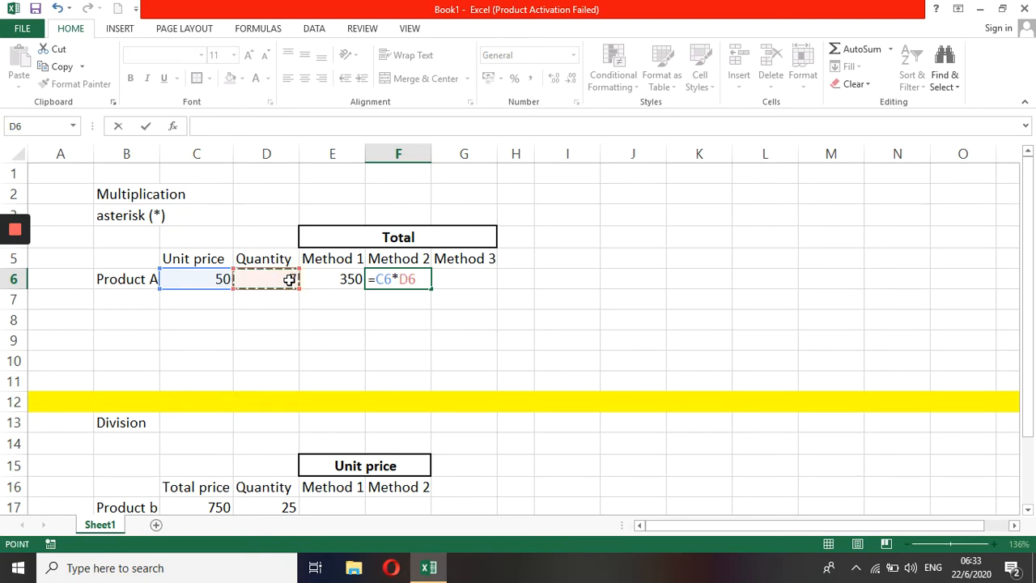
key("Return")
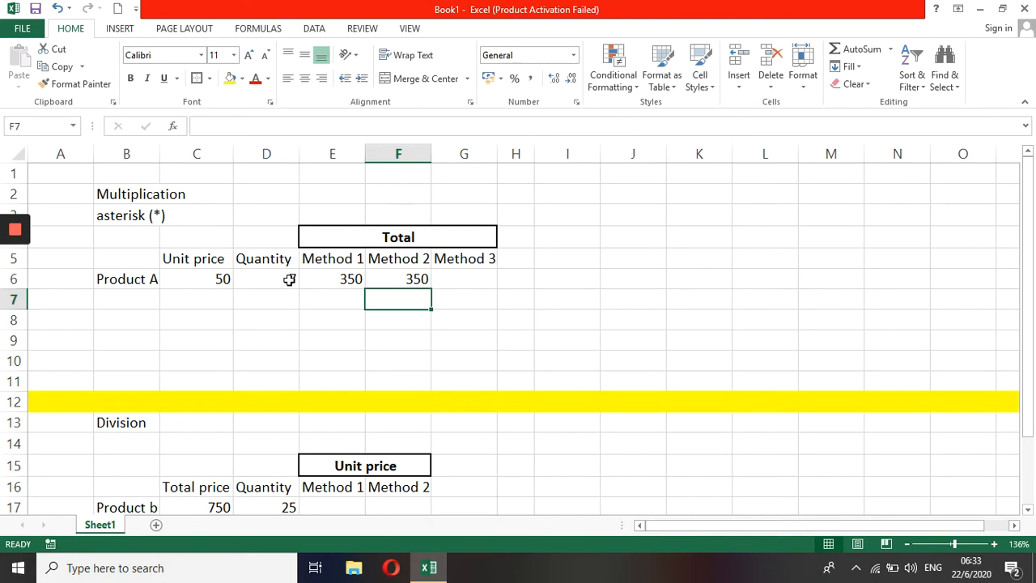
Step: Enter =product(C6:D6) in the Method 3 cell for Product A
key("Right")
key("Up")
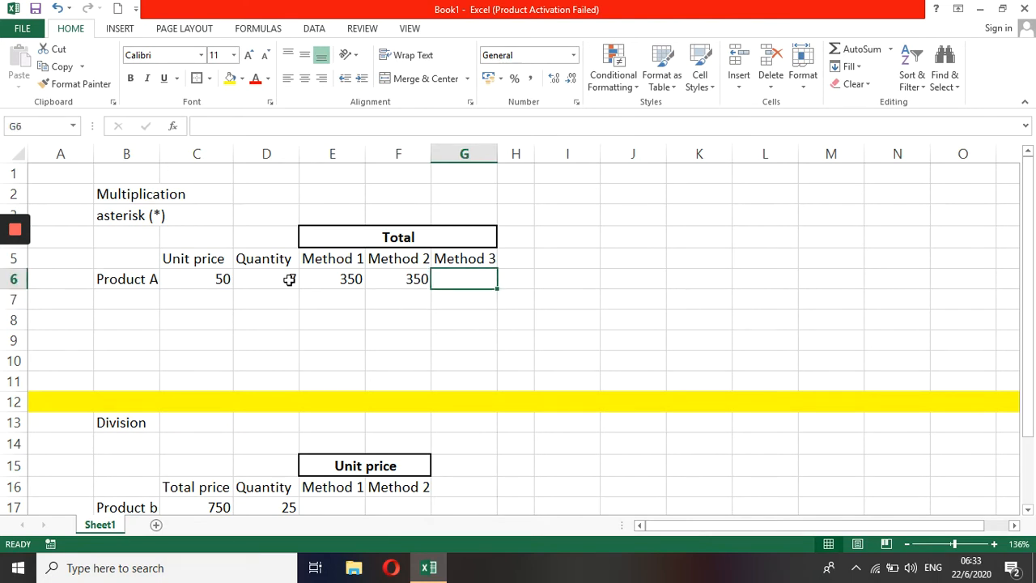
type("=")
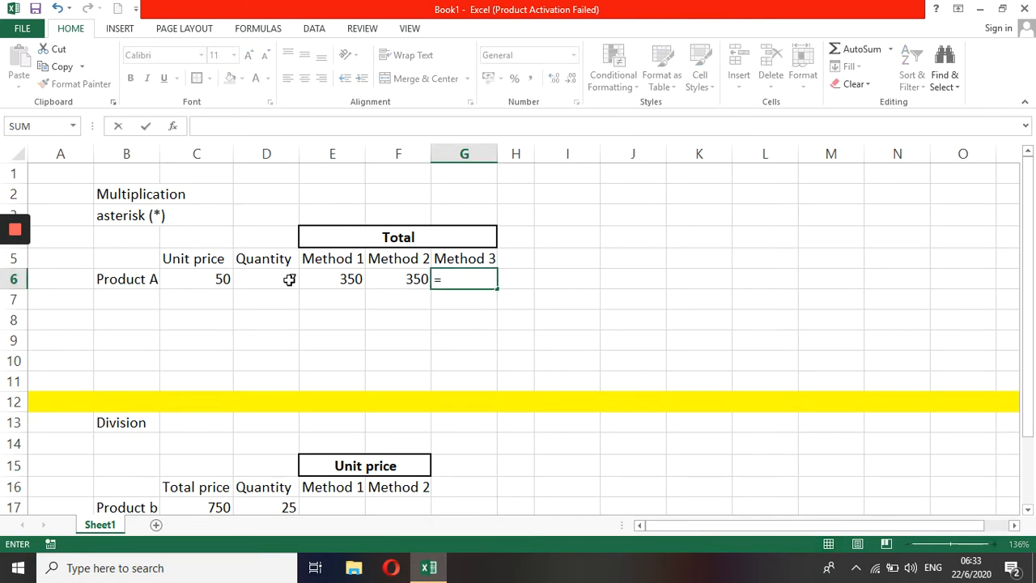
type("pr")
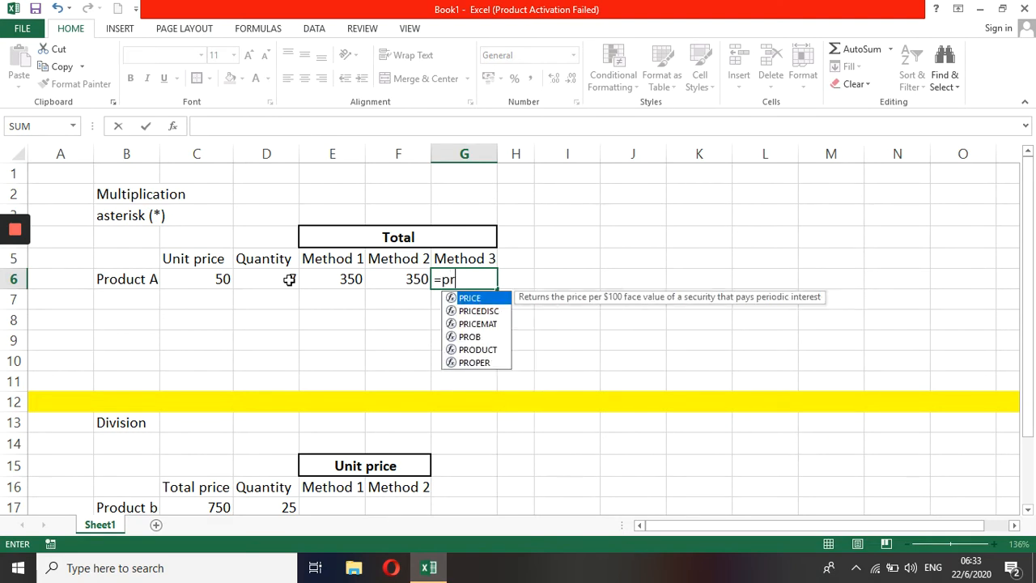
type("oduc")
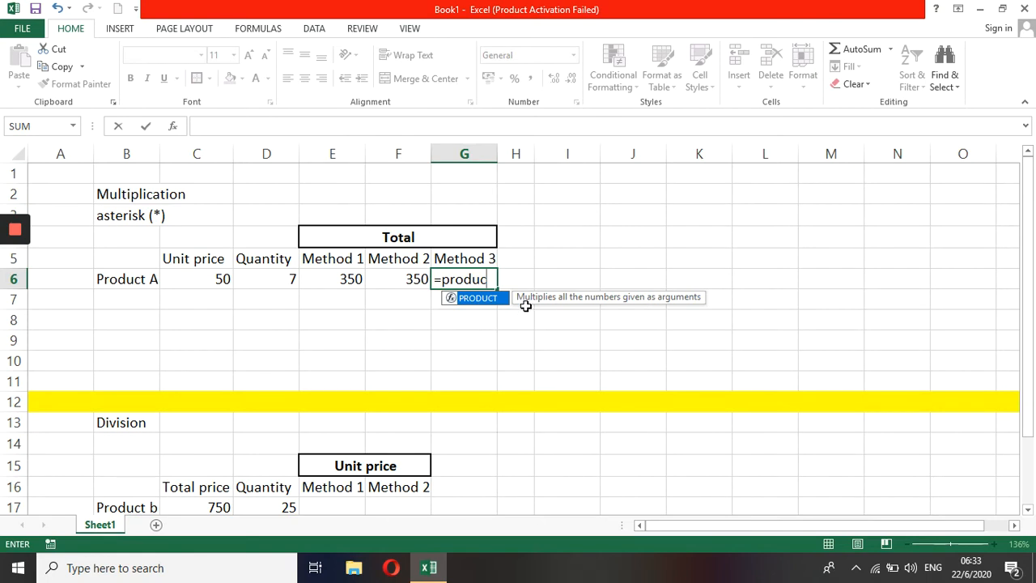
type("t(")
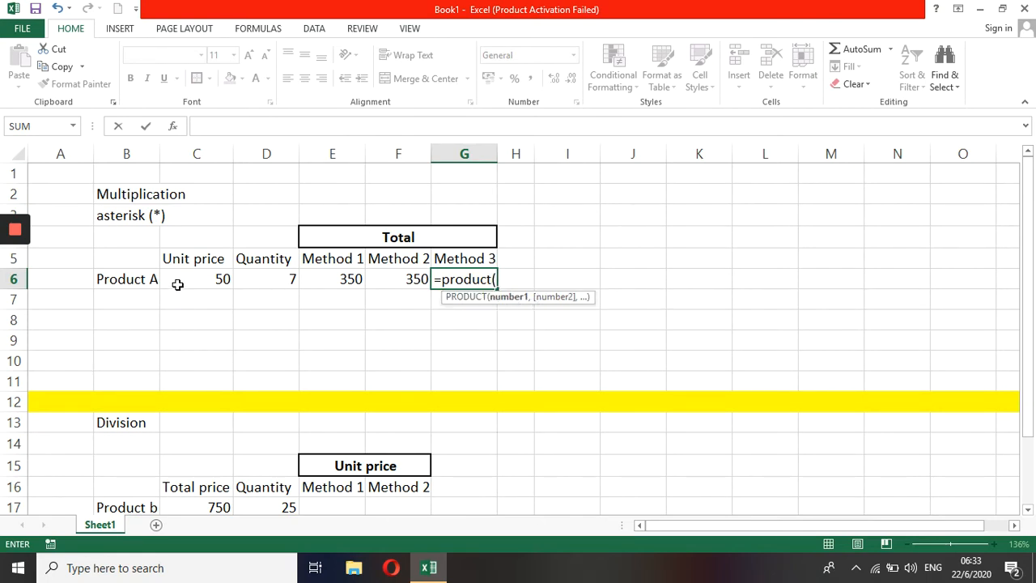
left_click_drag(200, 280, 250, 280)
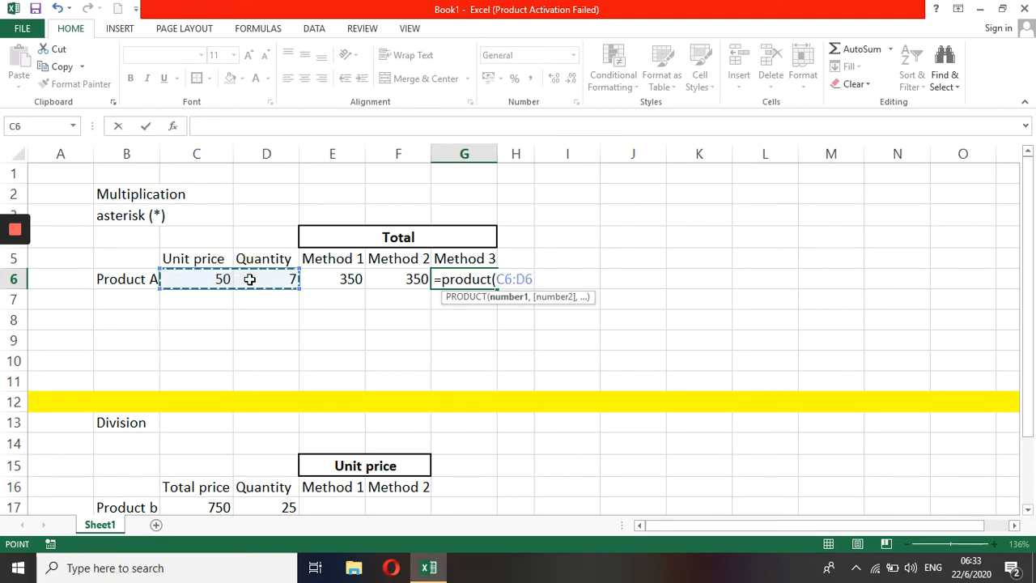
type(")")
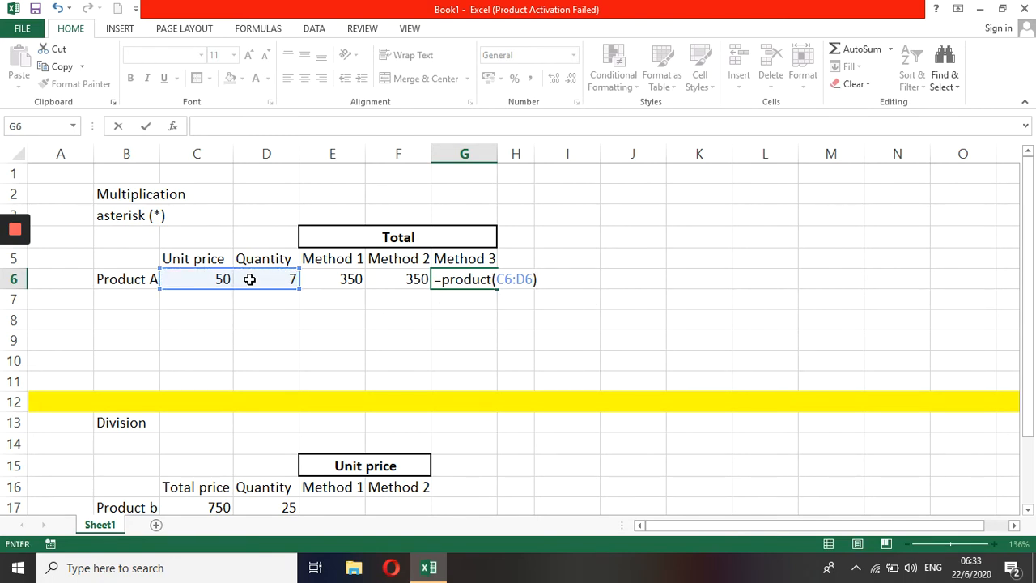
key("Return")
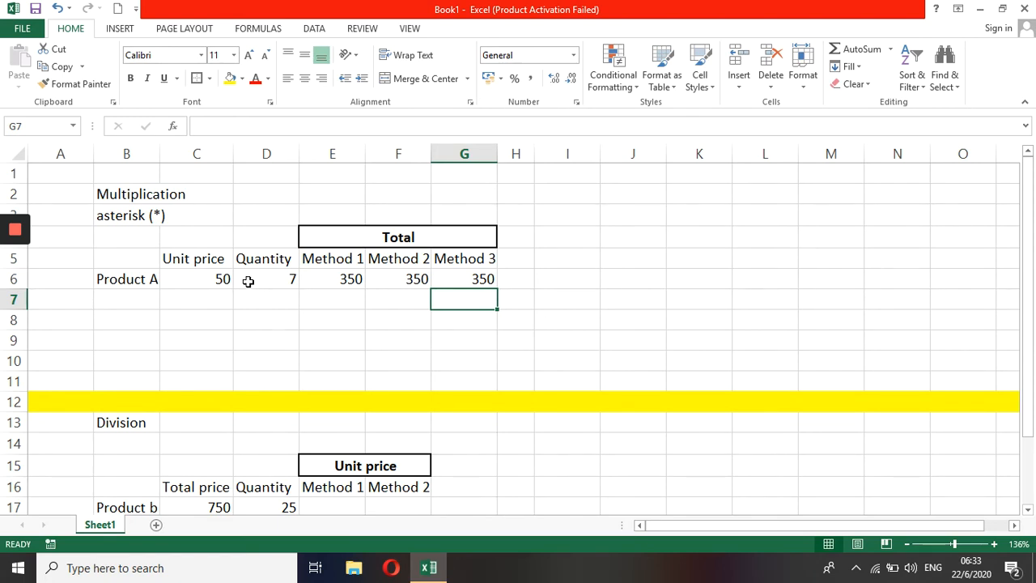
Step: Enter the numbers 4, 5, 6 and 7 across C8 to F8
left_click(216, 321)
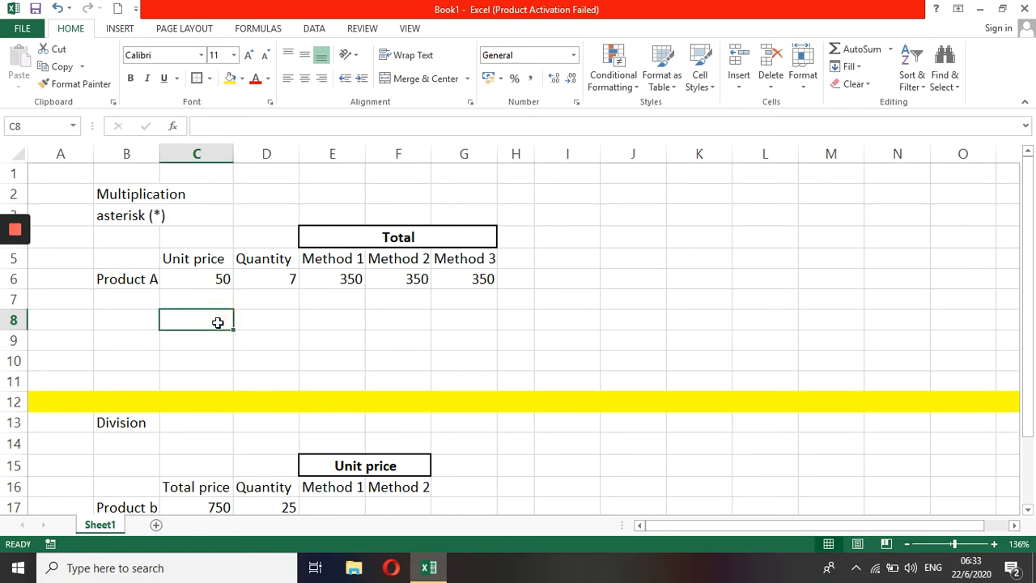
type("4")
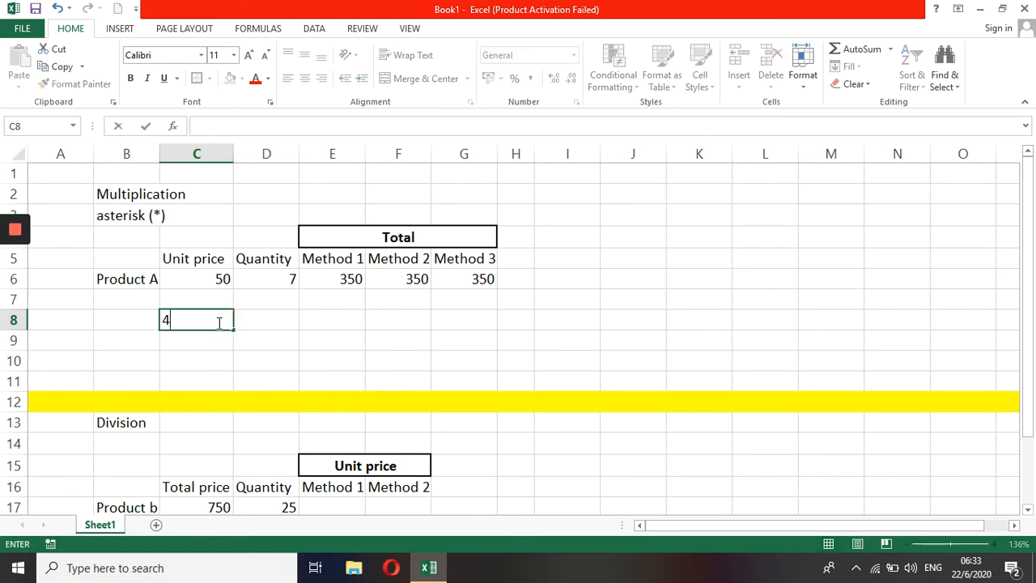
key("Tab")
type("5")
key("Tab")
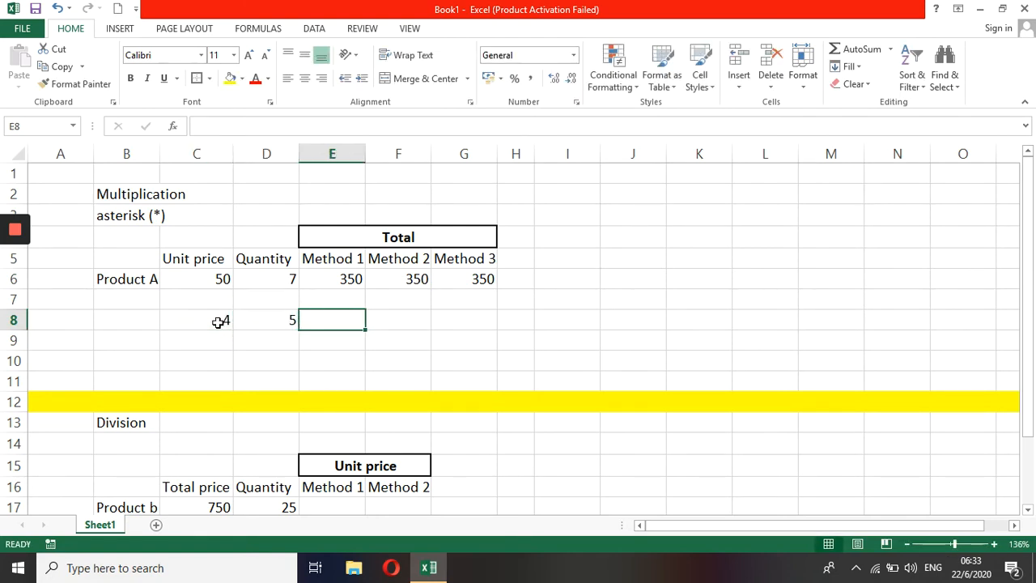
type("6")
key("Tab")
type("7")
key("Tab")
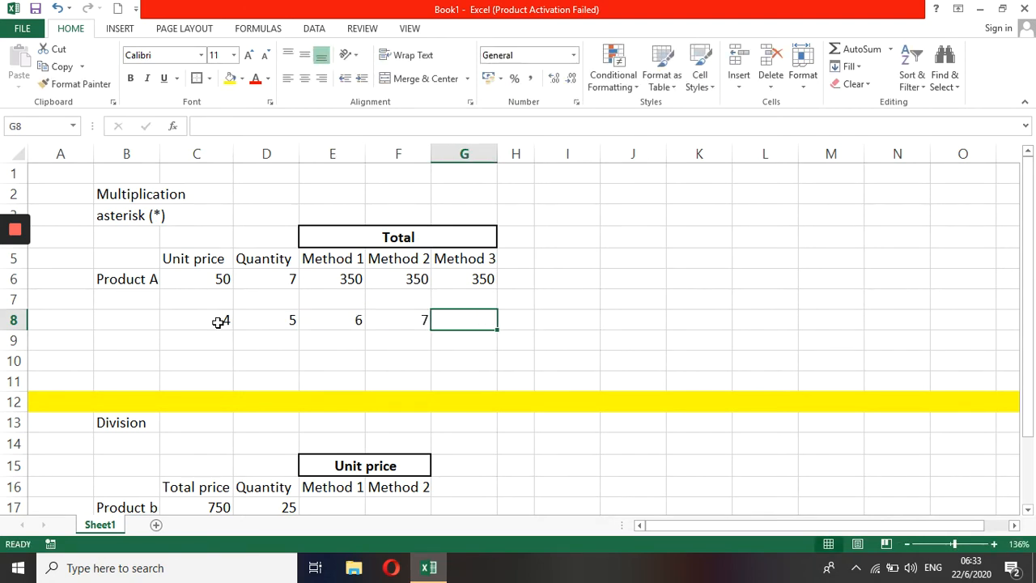
Step: Enter =product(C8:F8) in G8 to multiply the four numbers
type("=")
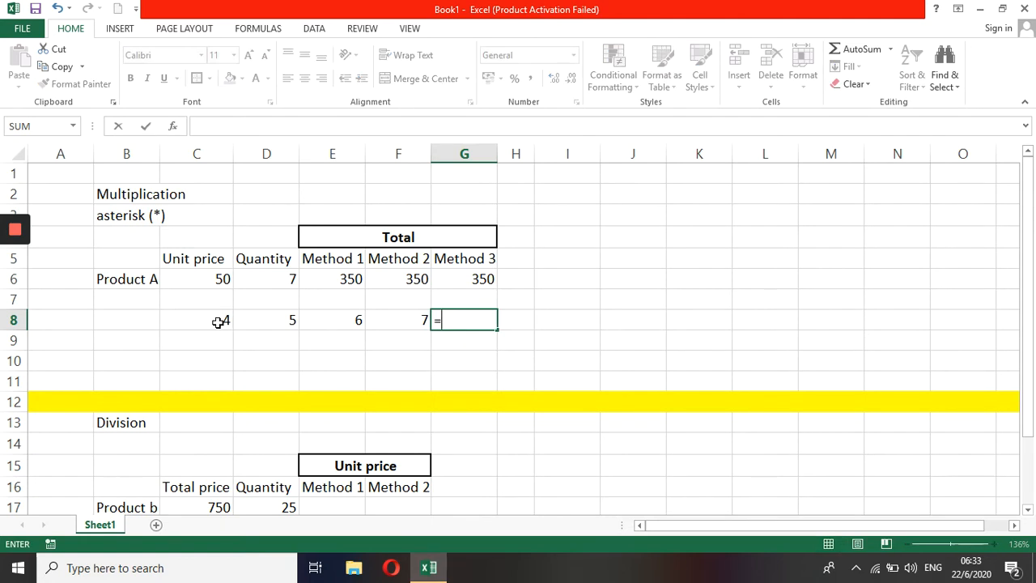
type("product(")
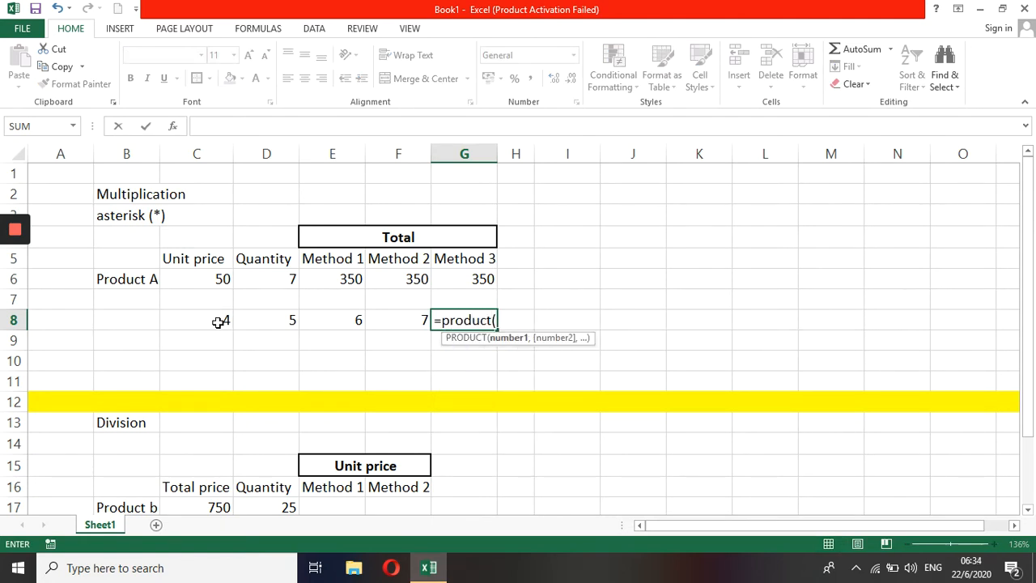
left_click(219, 322)
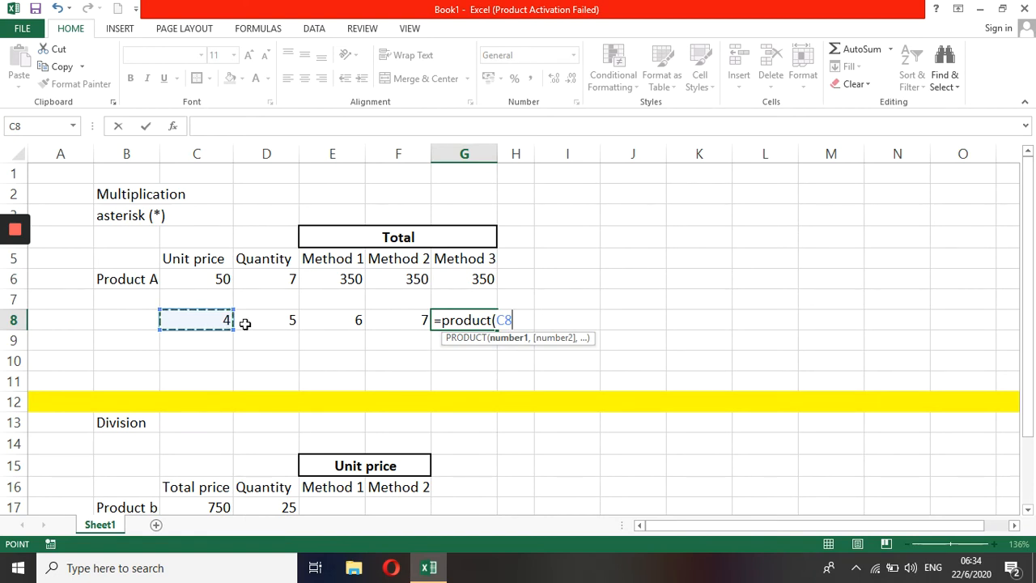
key("F8")
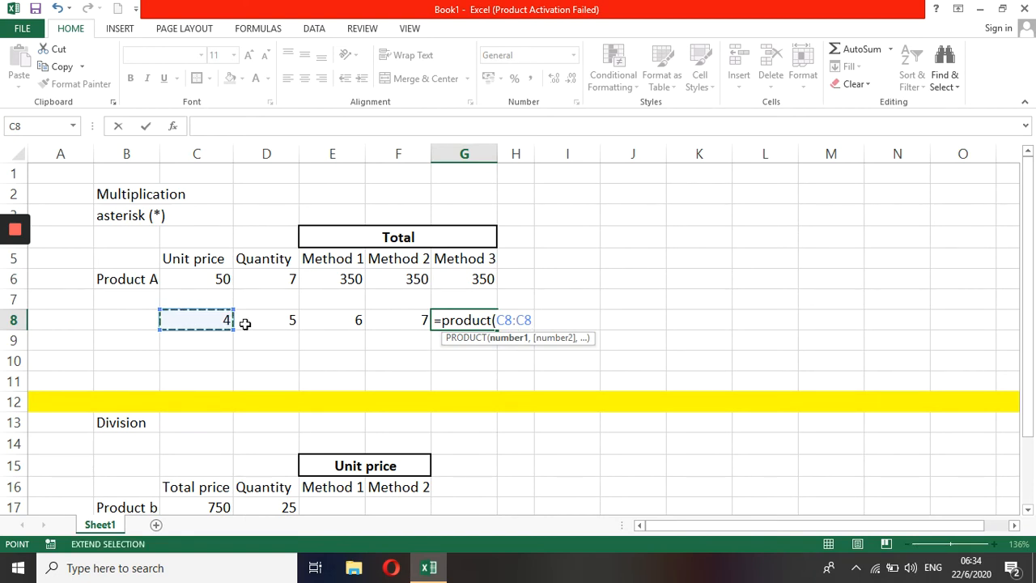
left_click(399, 323)
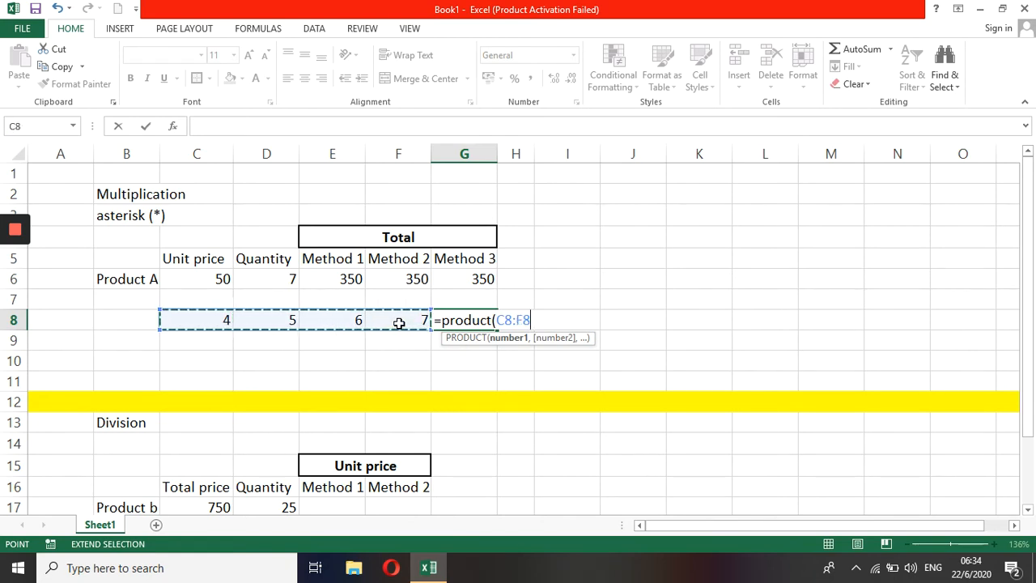
type(")")
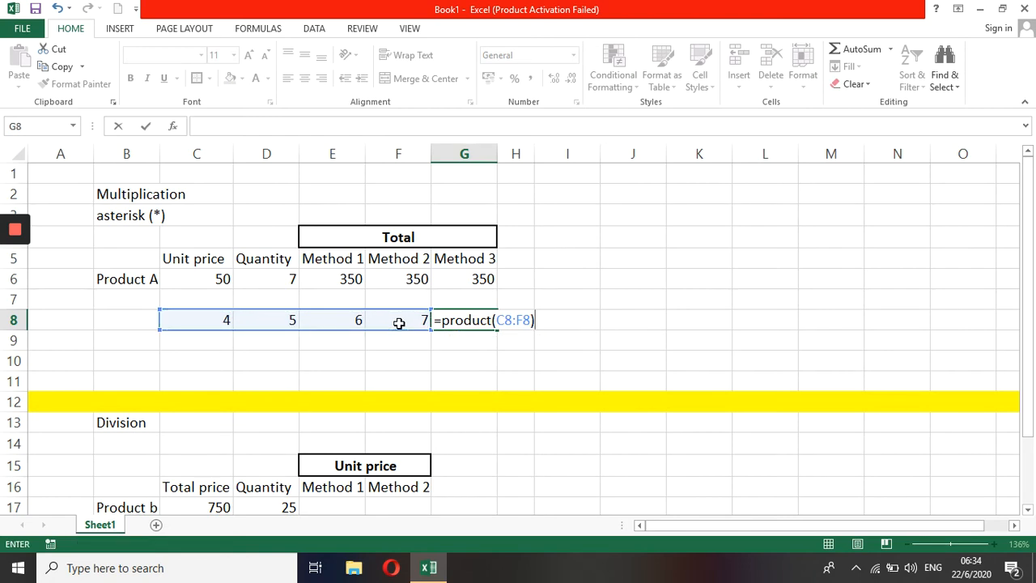
key("Return")
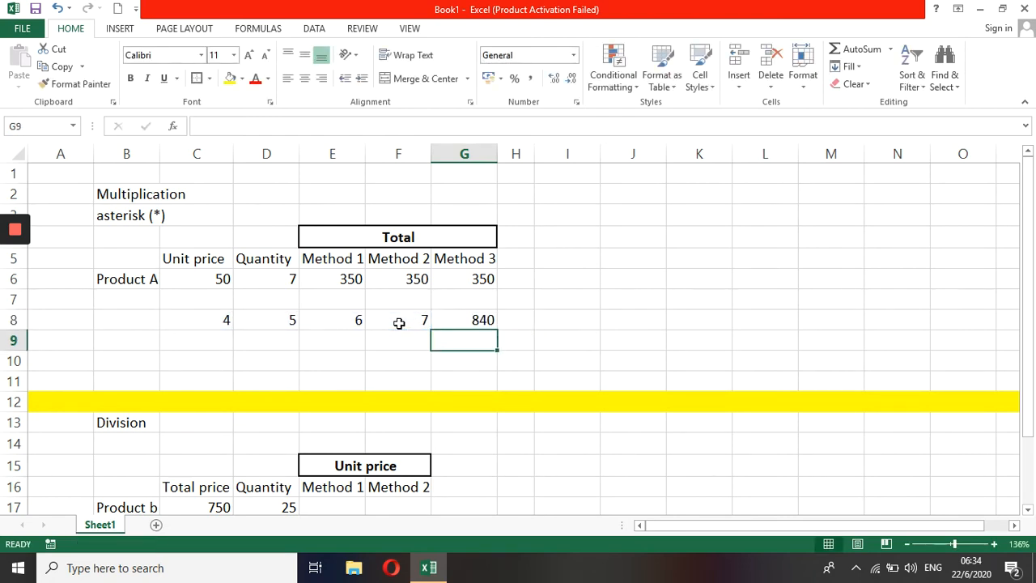
key("Up")
key("Right")
key("Right")
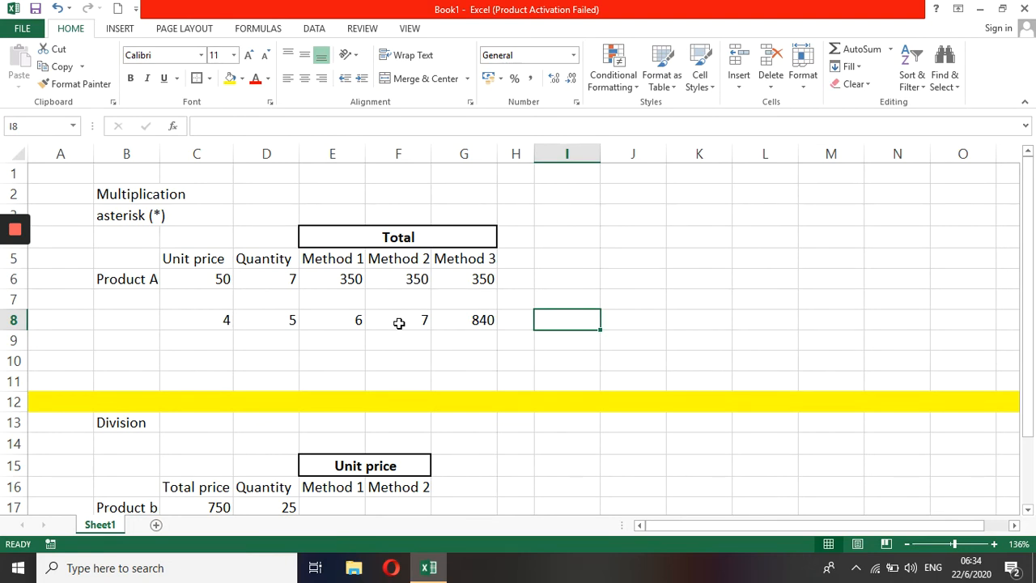
left_click(212, 320)
left_click(330, 320)
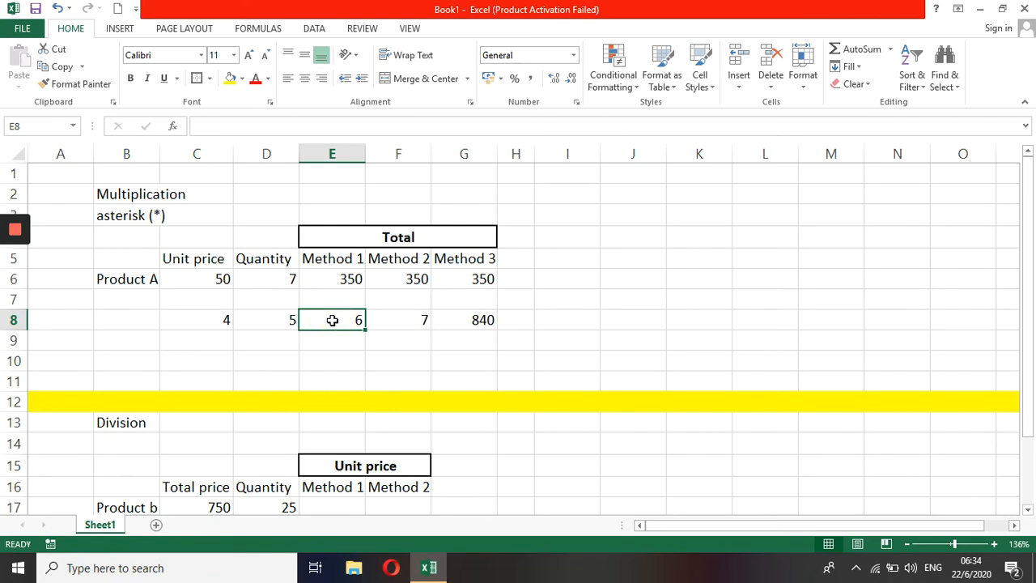
left_click(458, 343)
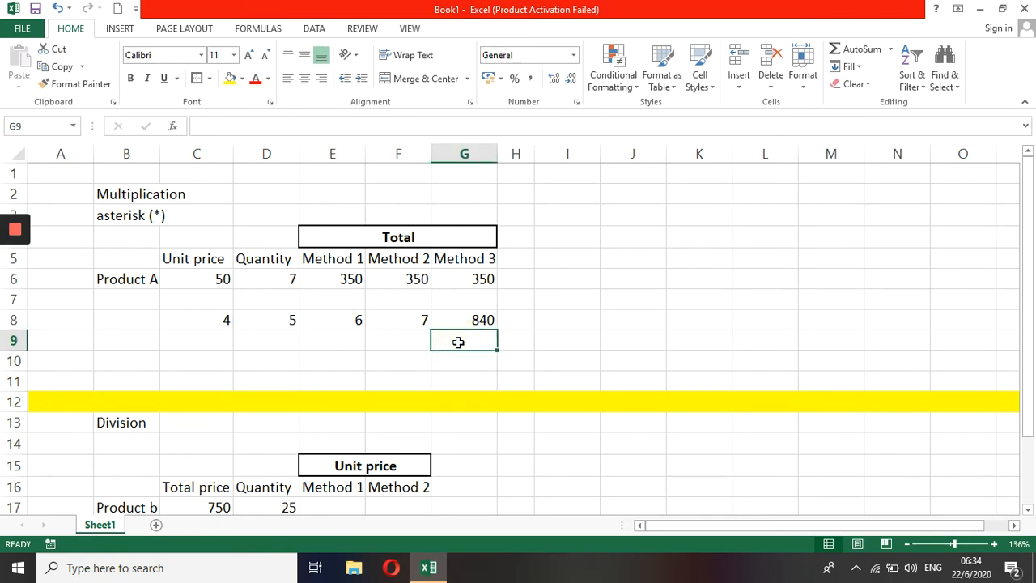
Step: Enter =product(C8,E8) in G9 to multiply only the 4 and the 6 using comma-separated arguments
type("=pr")
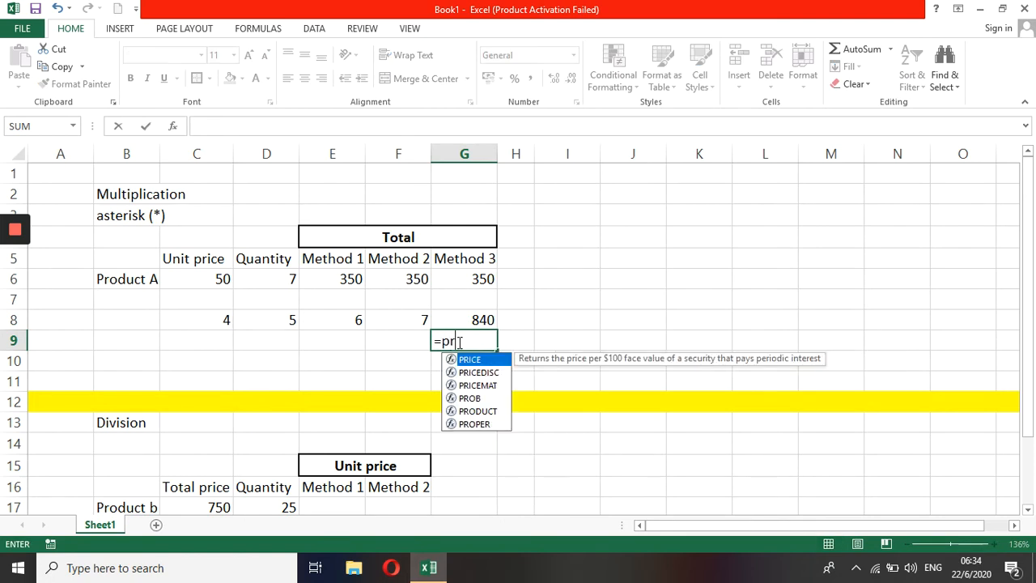
type("oduct")
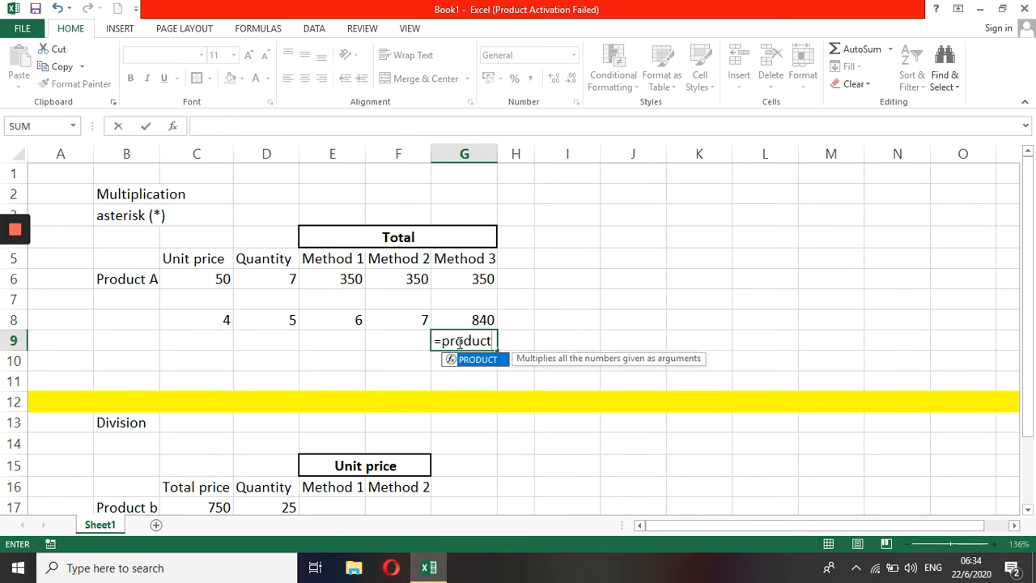
type("(")
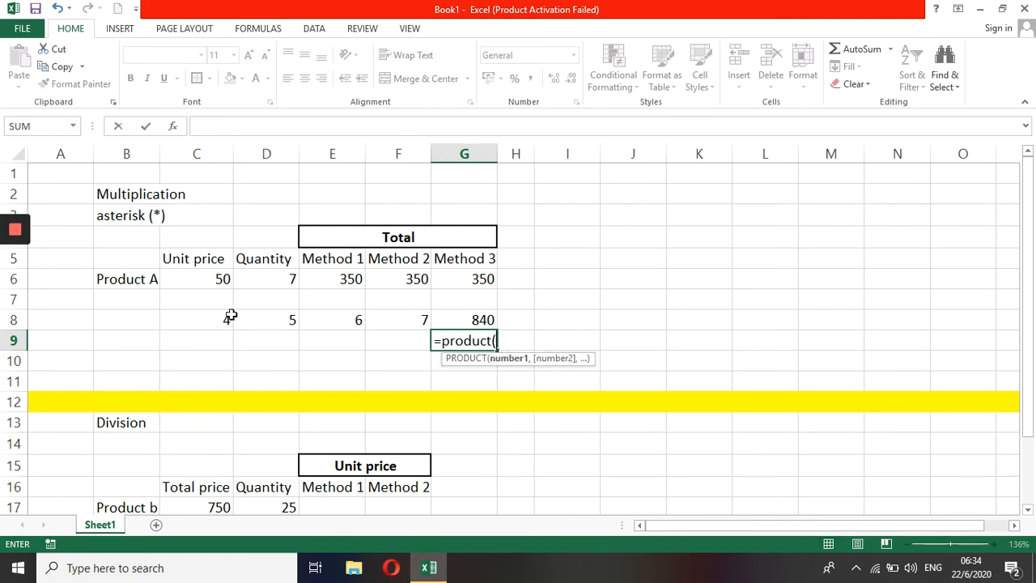
left_click(204, 319)
type(",")
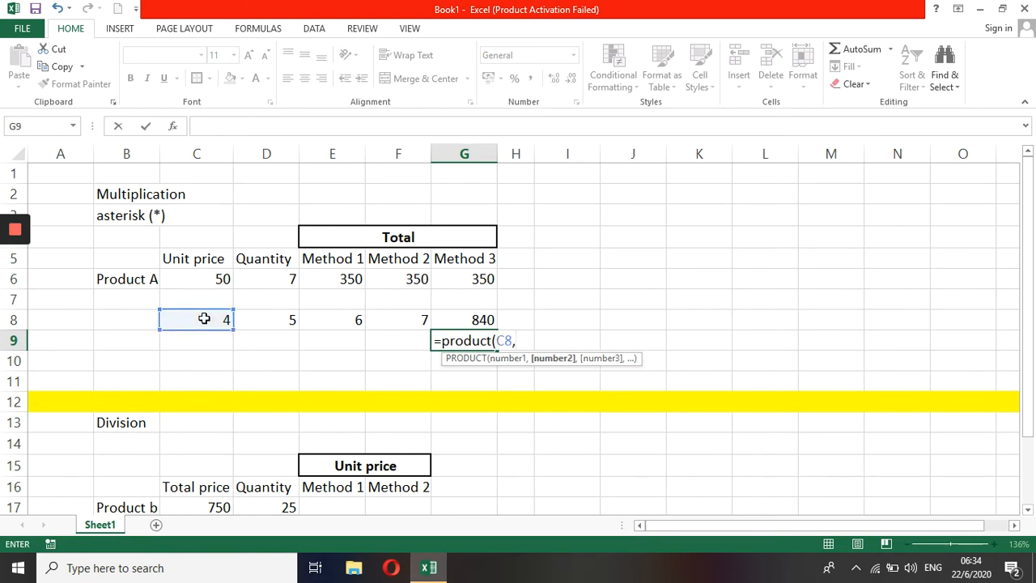
left_click(324, 320)
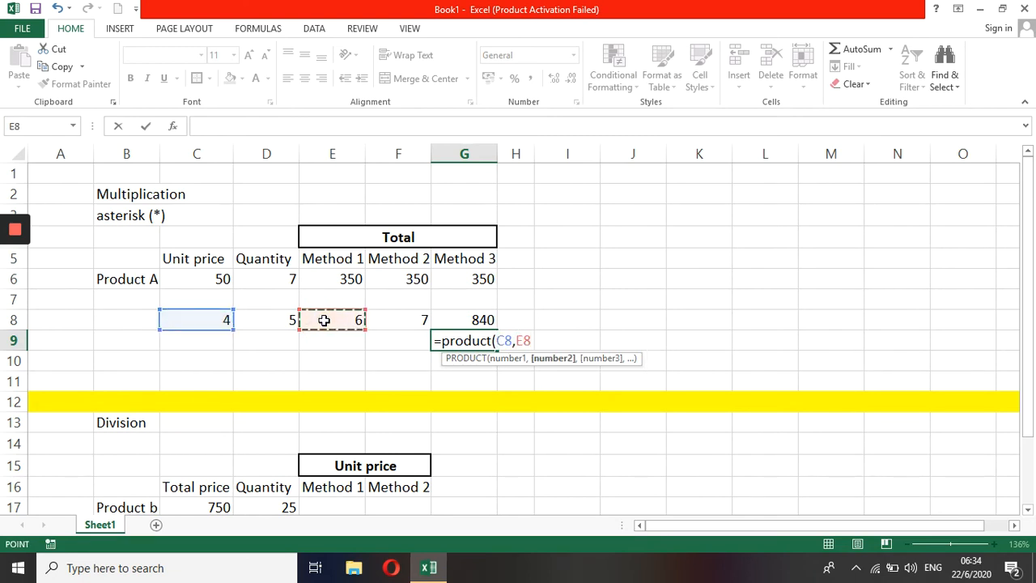
type(")")
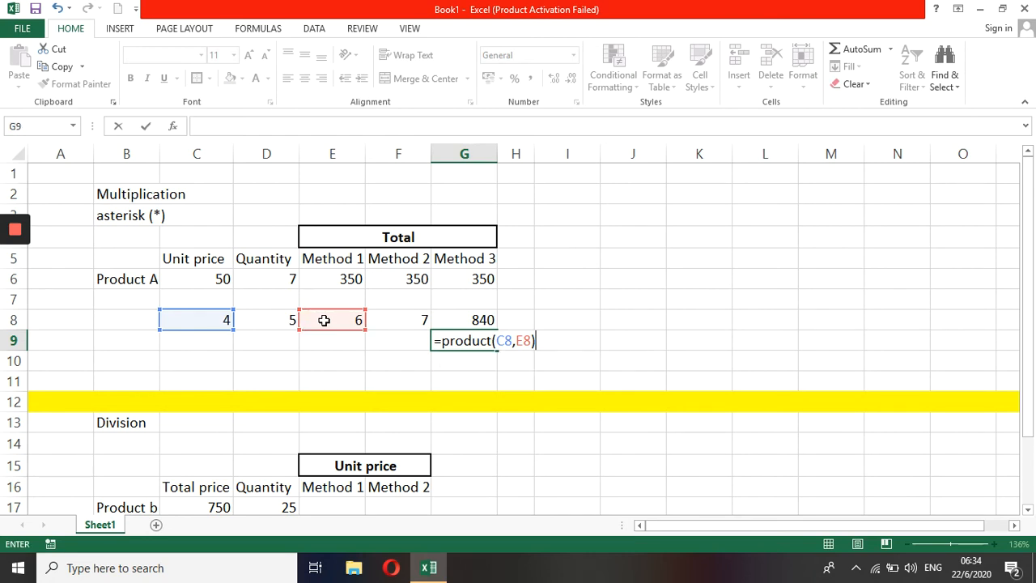
key("Return")
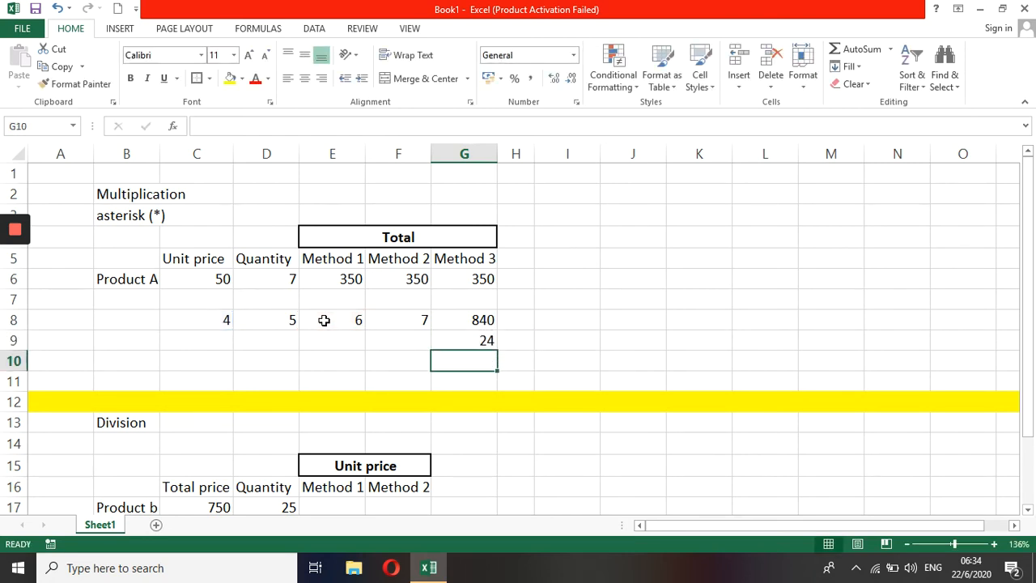
Step: Inspect the PRODUCT formulas in G8 and G9 to compare the range argument with the comma-separated arguments
key("Up")
key("Up")
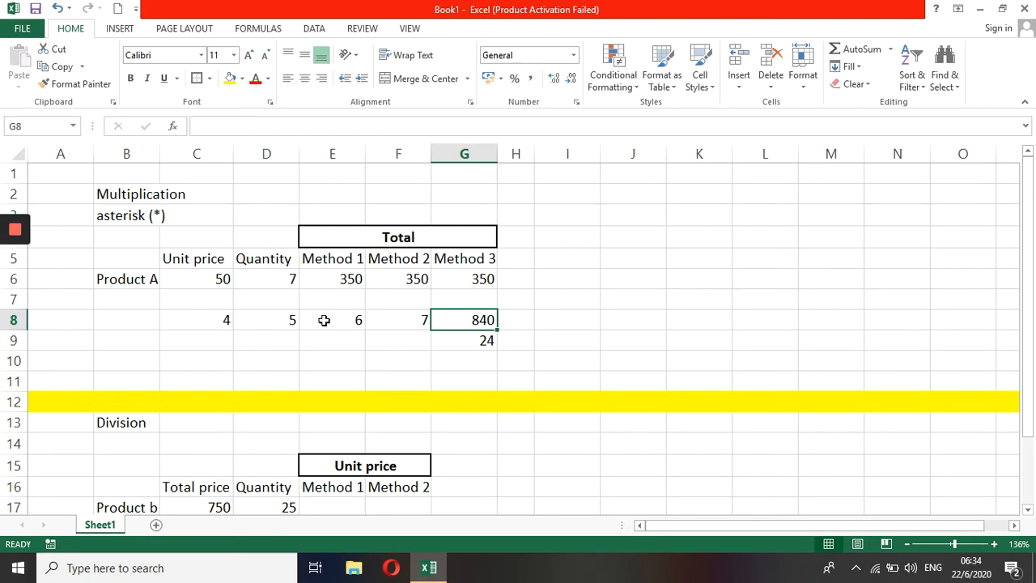
double_click(480, 321)
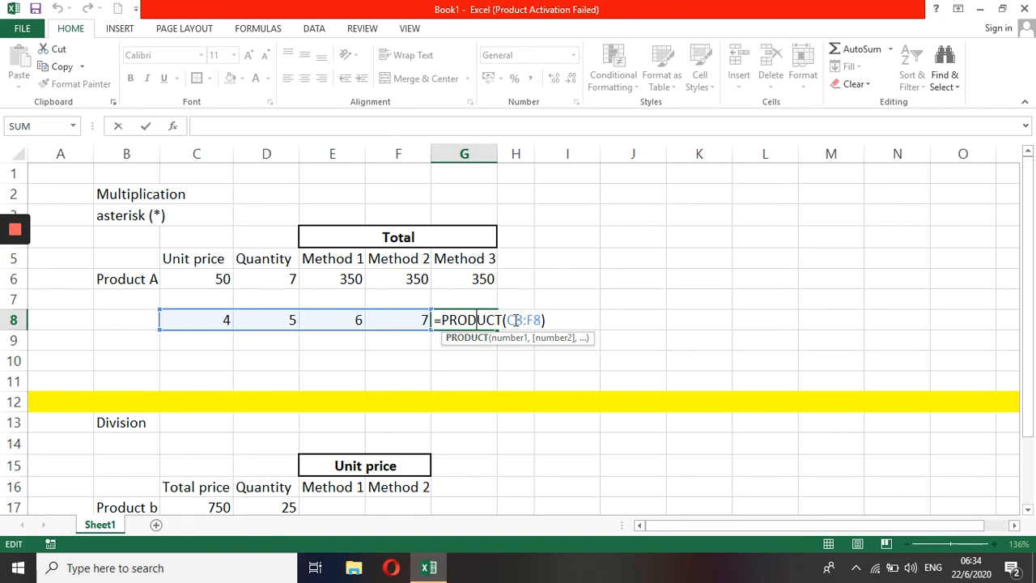
key("ctrl+Return")
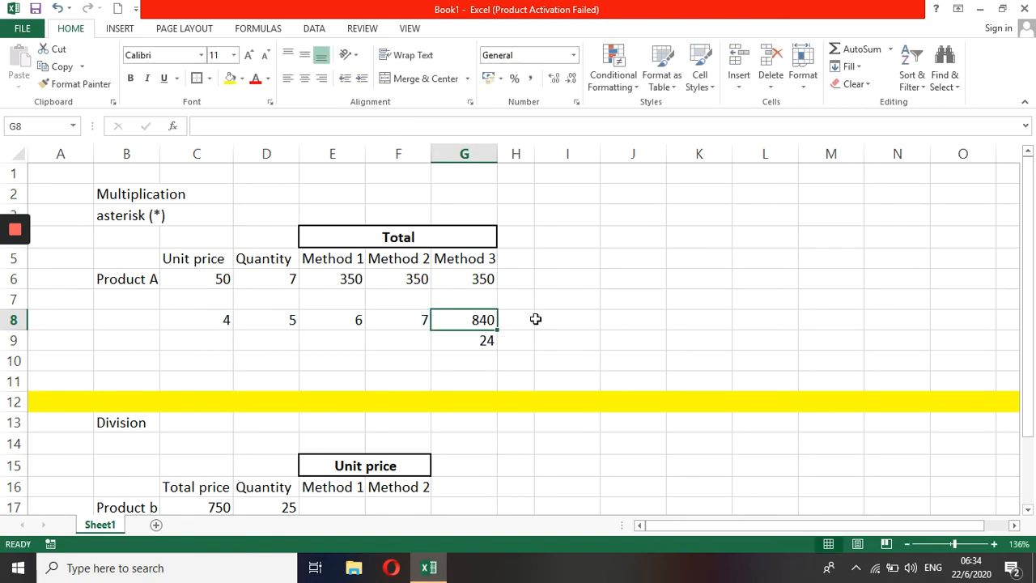
left_click(464, 340)
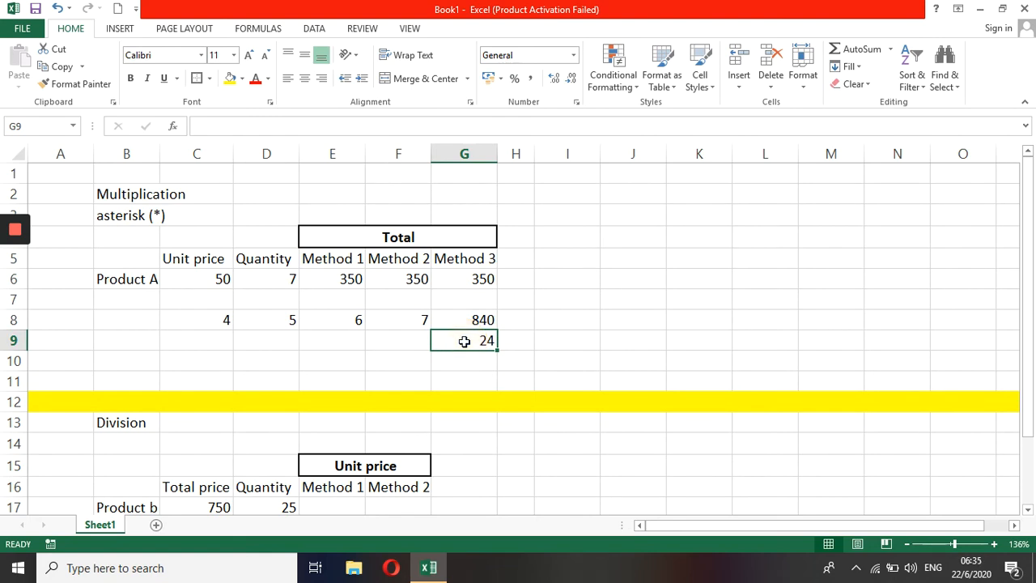
double_click(465, 341)
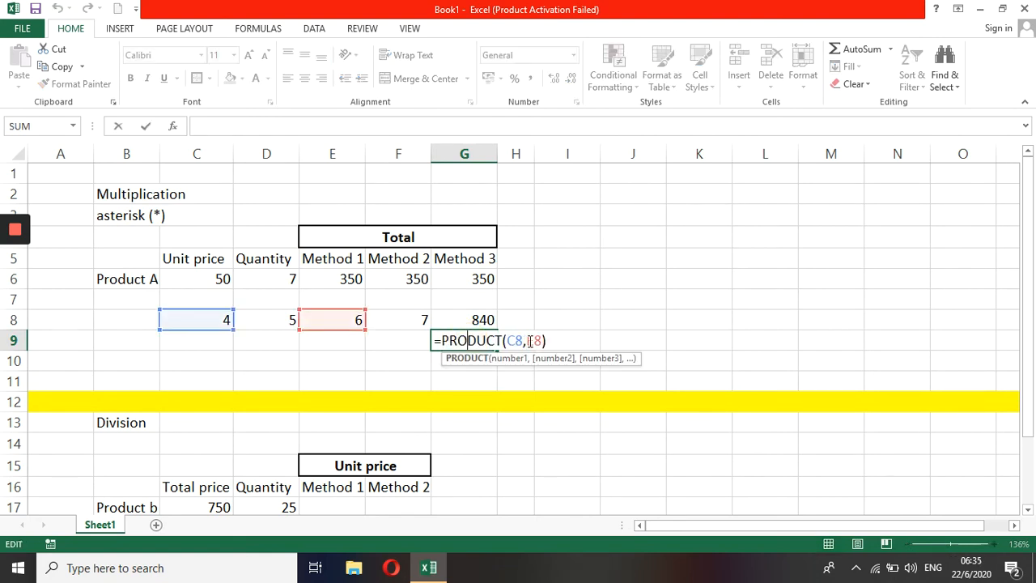
key("Escape")
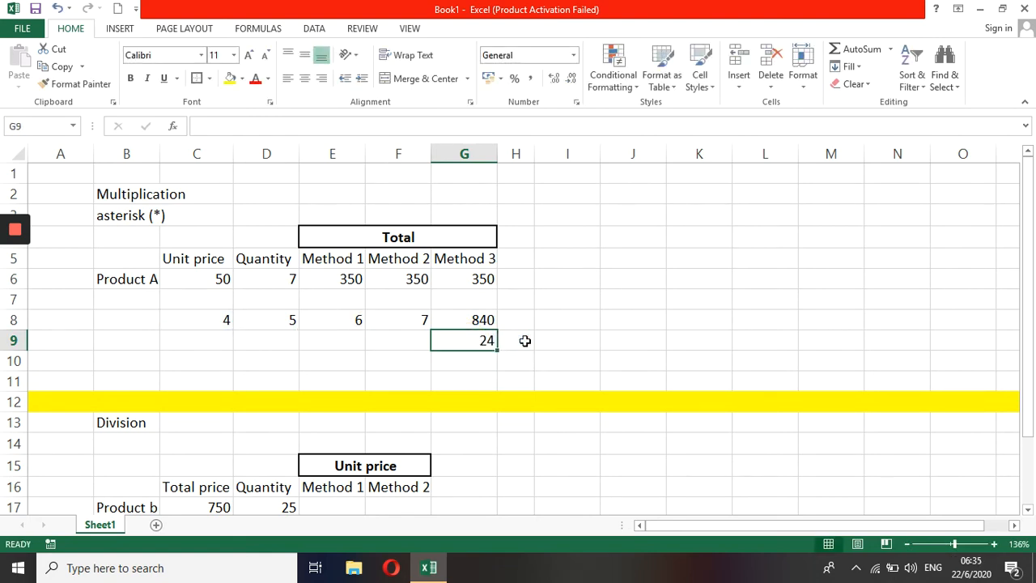
Step: Add the label "slash (/)" below the Division heading
left_click(127, 446)
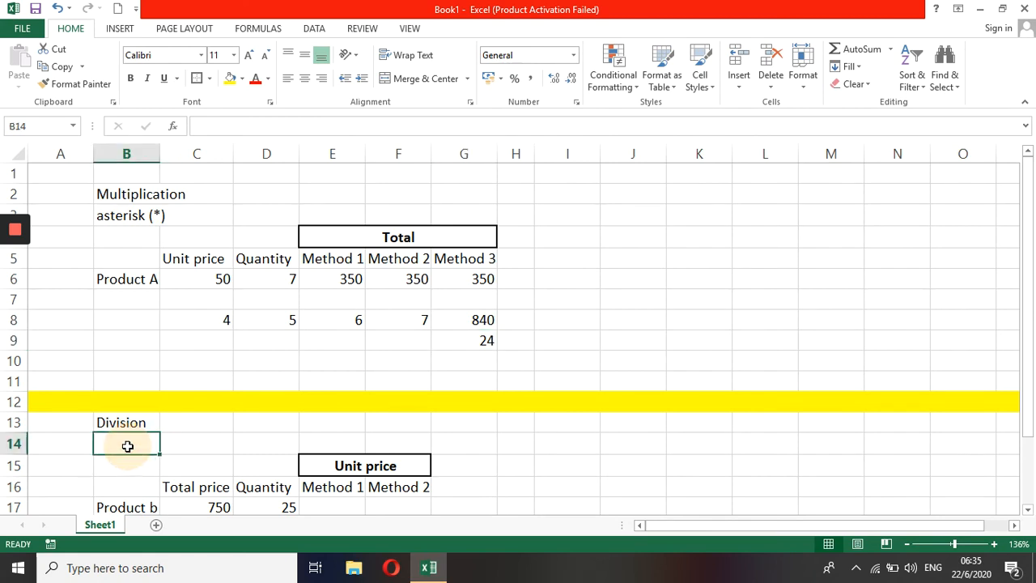
type("sla")
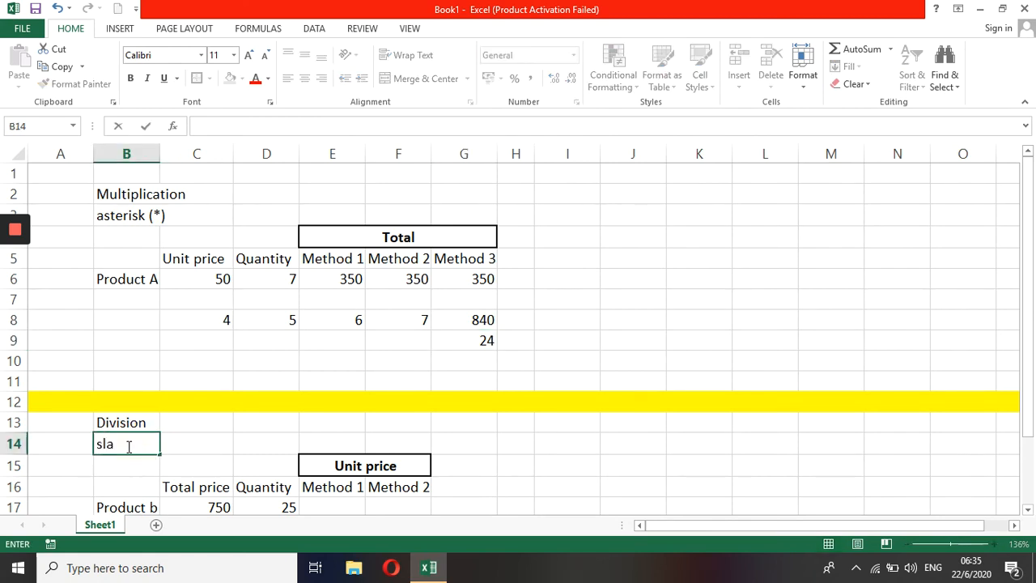
type("sh (/)")
key("Return")
key("Return")
key("Return")
key("Return")
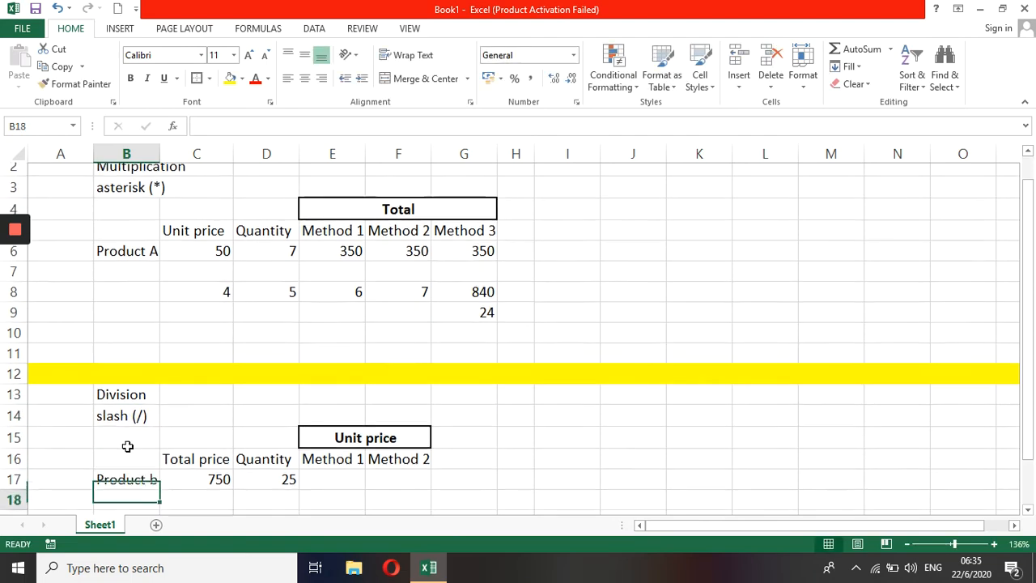
Step: Enter =750/25 in Product b's Method 1 unit price cell
key("Down")
key("Down")
key("Down")
key("Down")
key("Down")
key("Down")
key("Down")
key("Up")
key("Up")
key("Up")
key("Up")
key("Up")
key("Up")
key("Up")
key("Up")
key("Right")
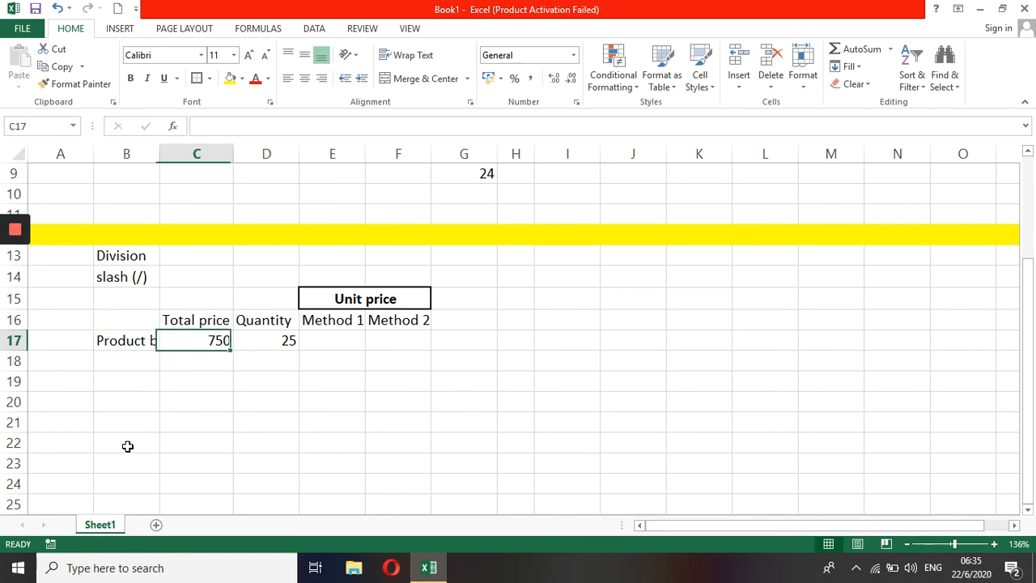
key("Right")
key("Right")
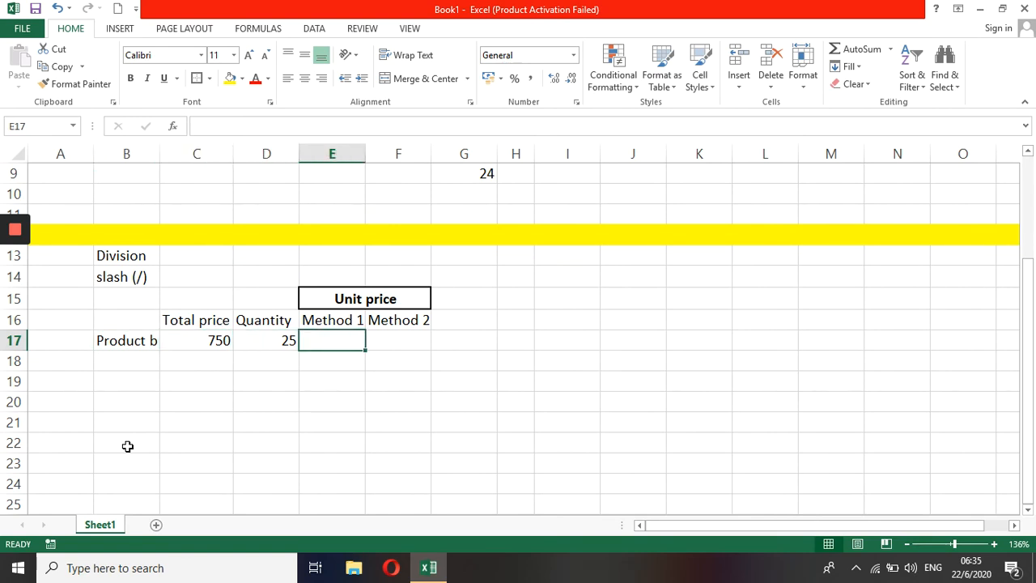
type("=")
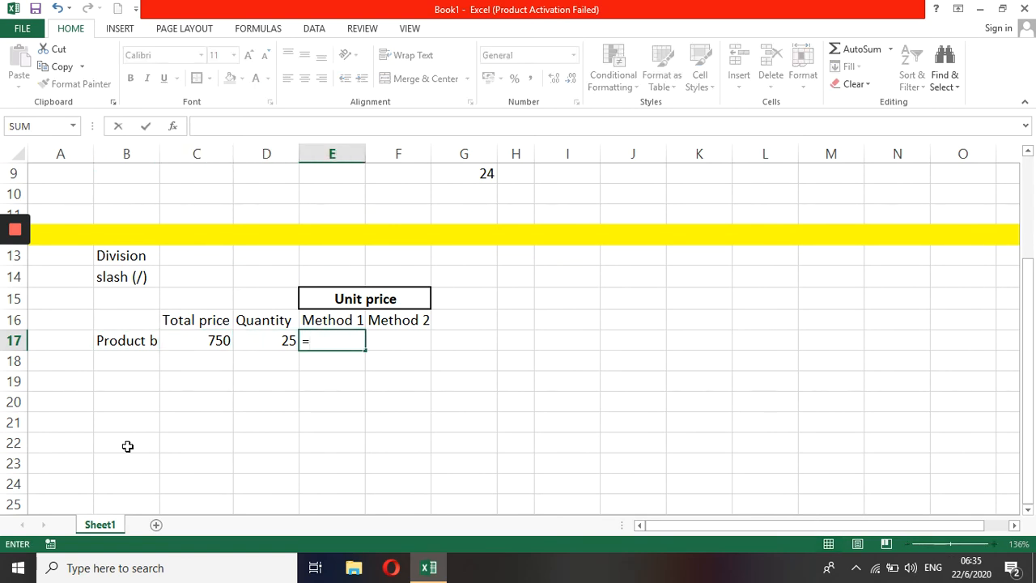
type("750/25")
key("Return")
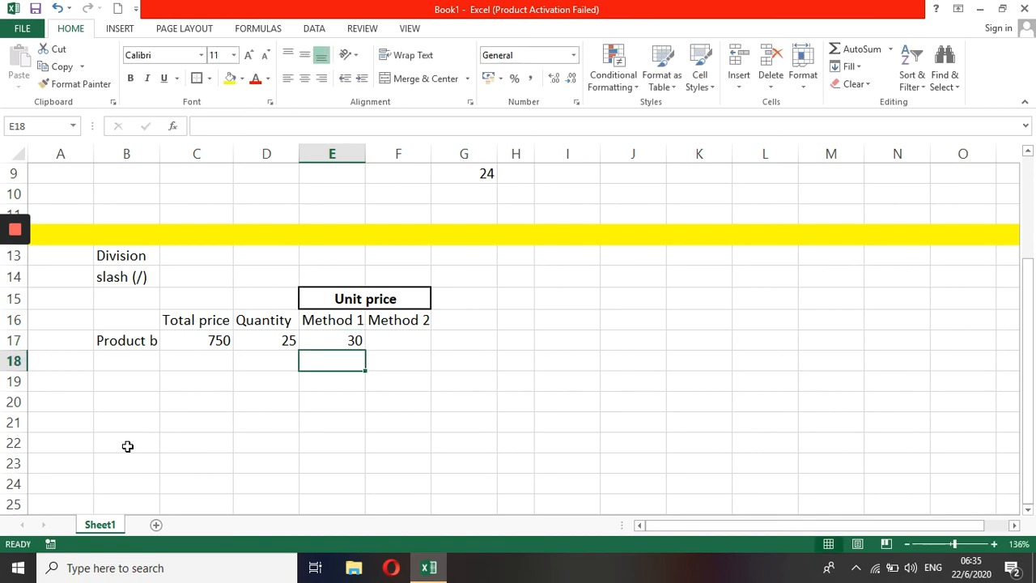
Step: Enter a formula dividing Product b's total price cell by its quantity cell (=C17/D17) under Method 2
key("Up")
key("Right")
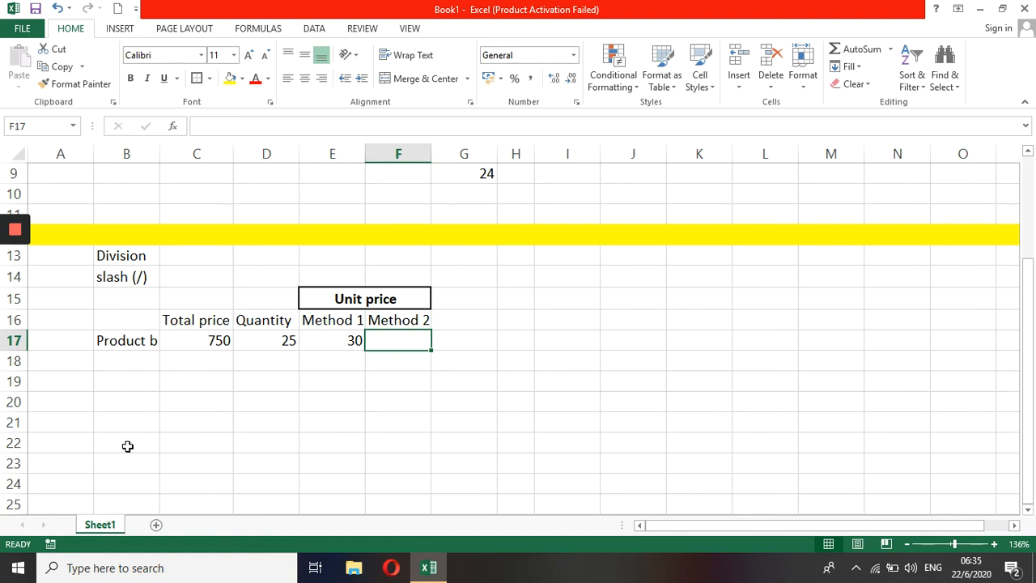
type("=")
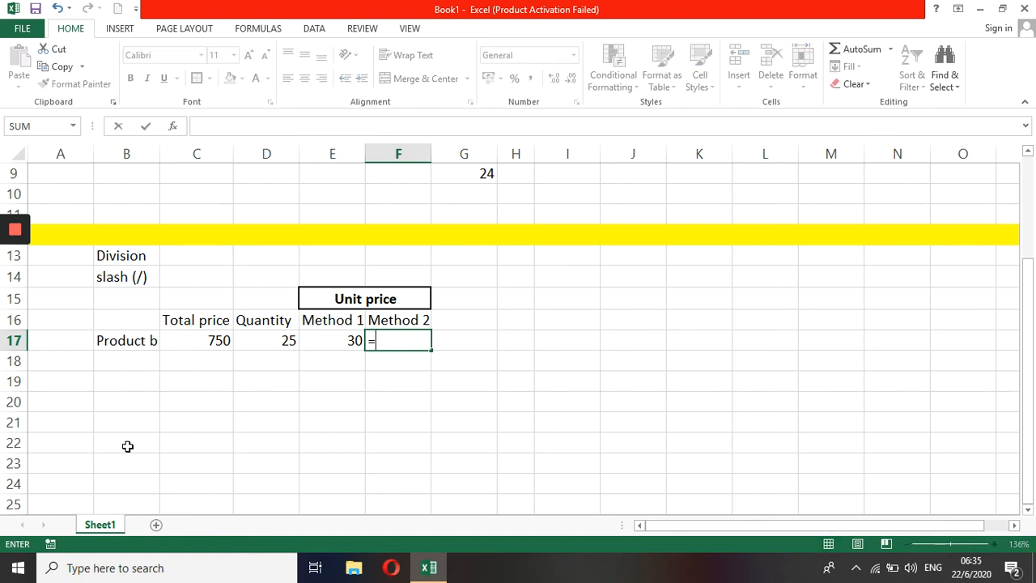
left_click(211, 340)
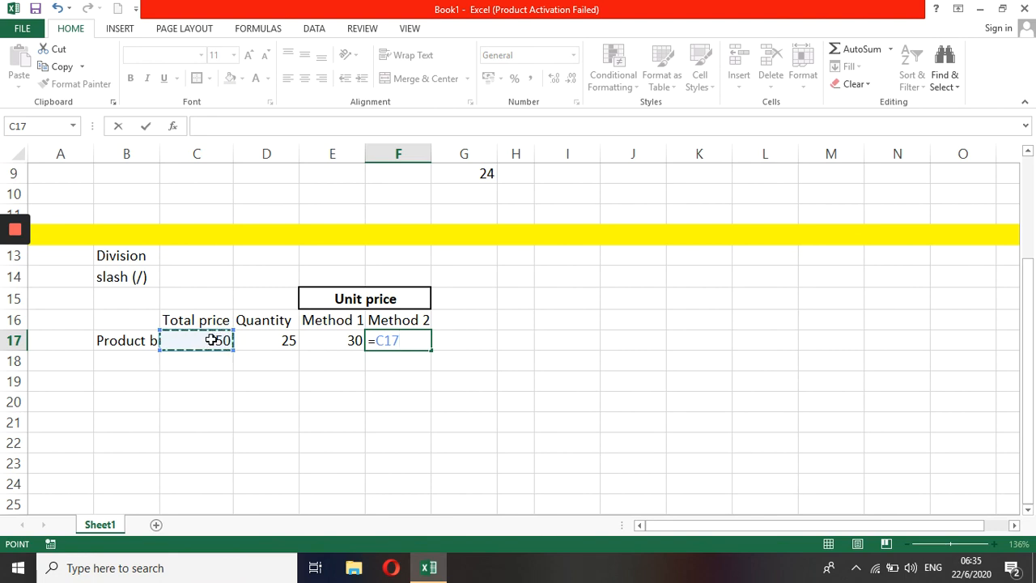
type("/")
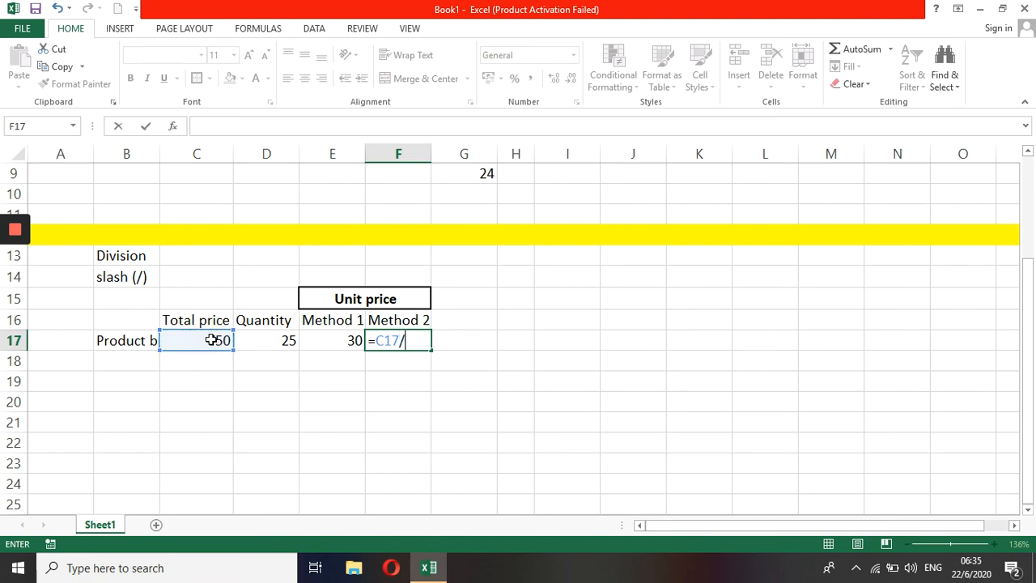
left_click(269, 336)
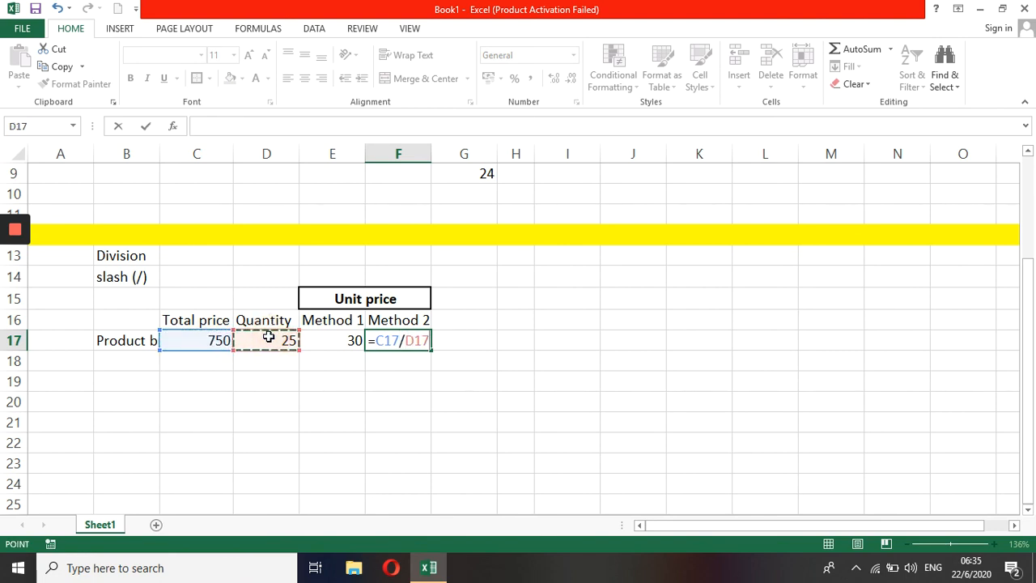
key("Return")
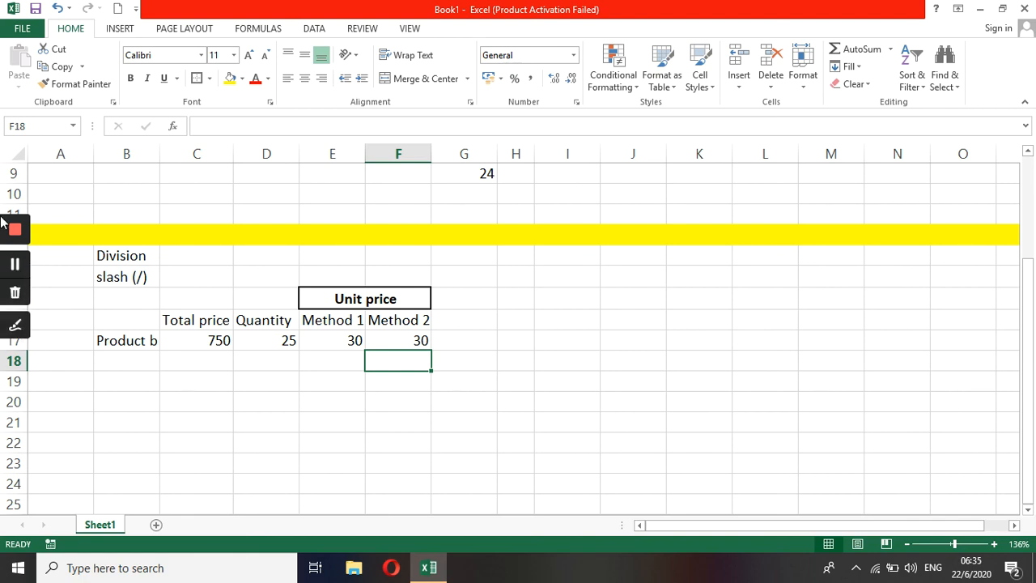
mouse_move(19, 234)
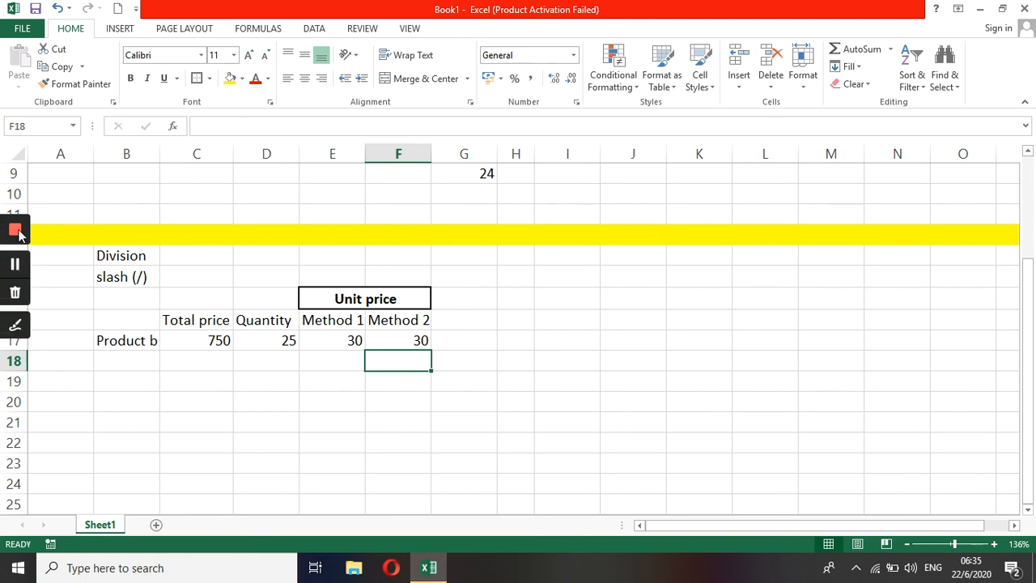